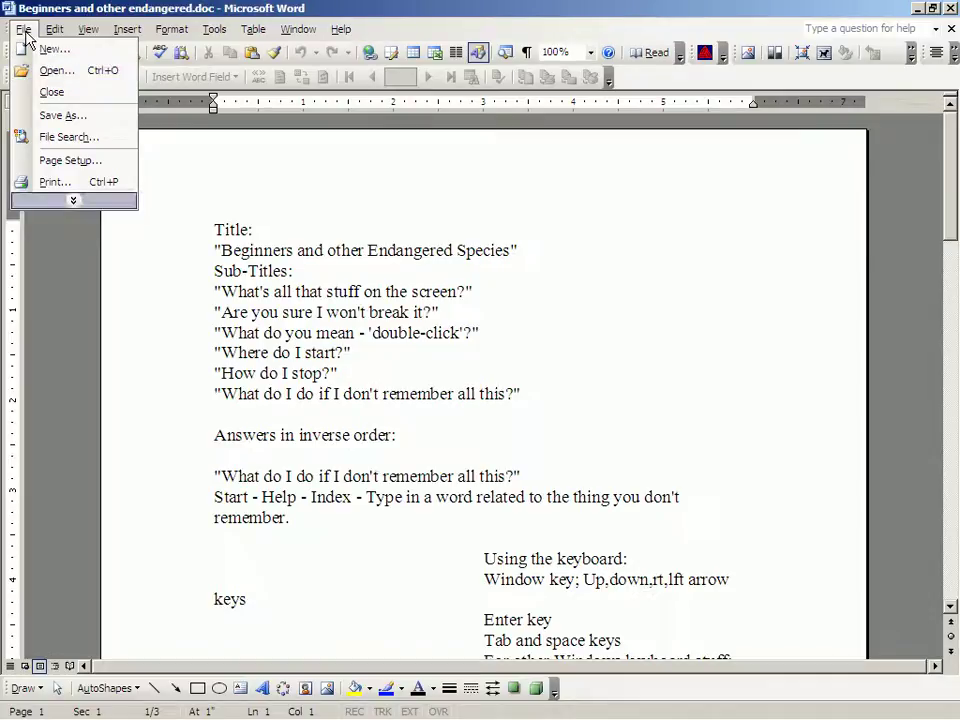
Switch to the open document Document4
mouse_move(80, 34)
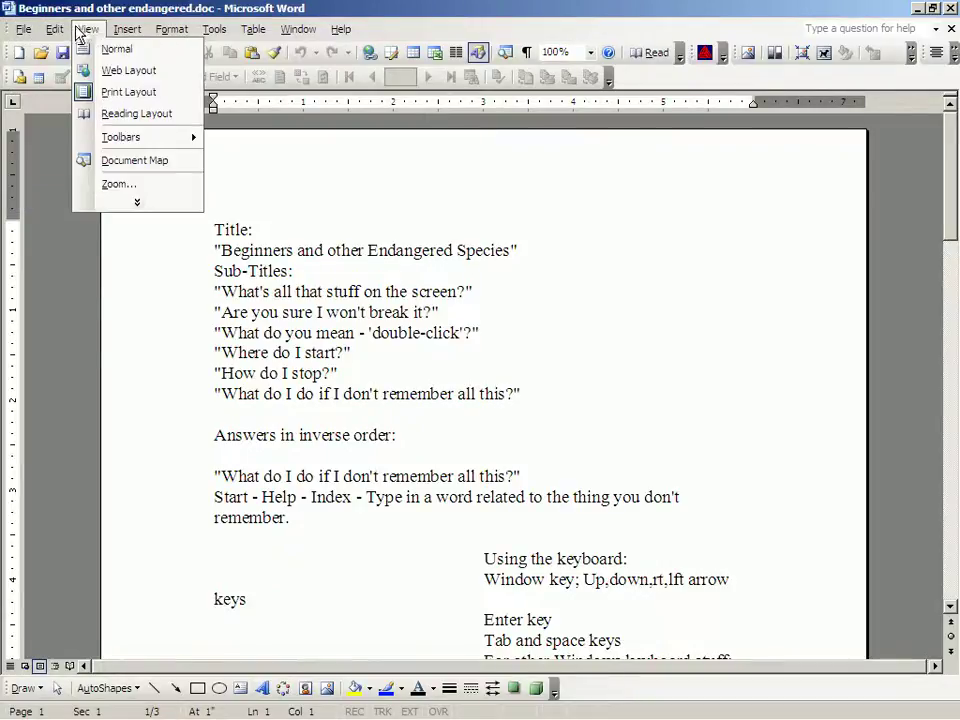
mouse_move(291, 35)
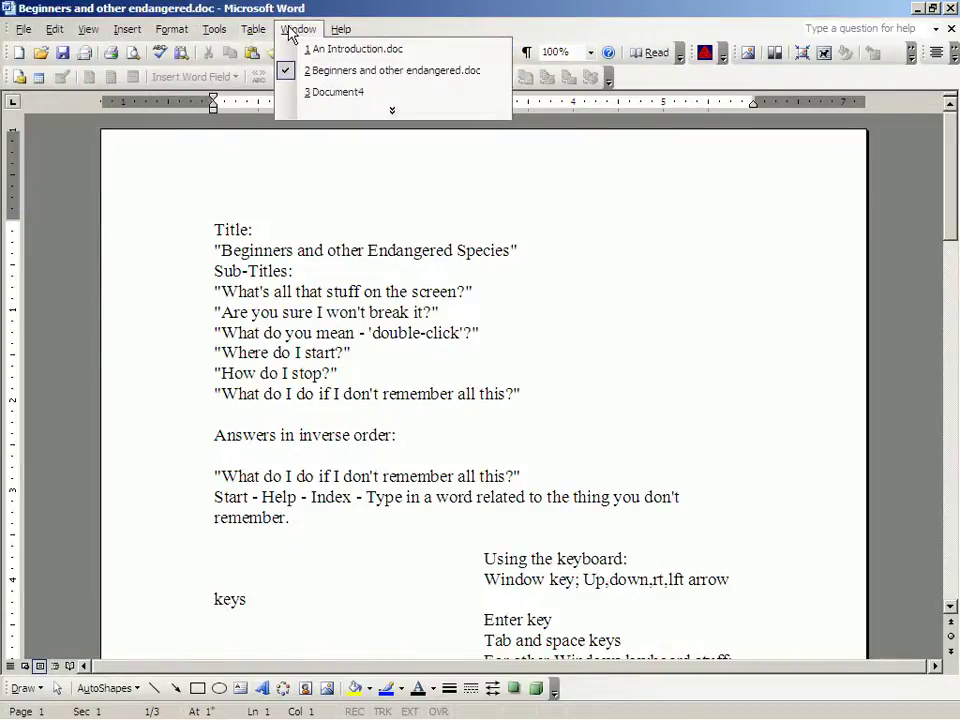
click(335, 93)
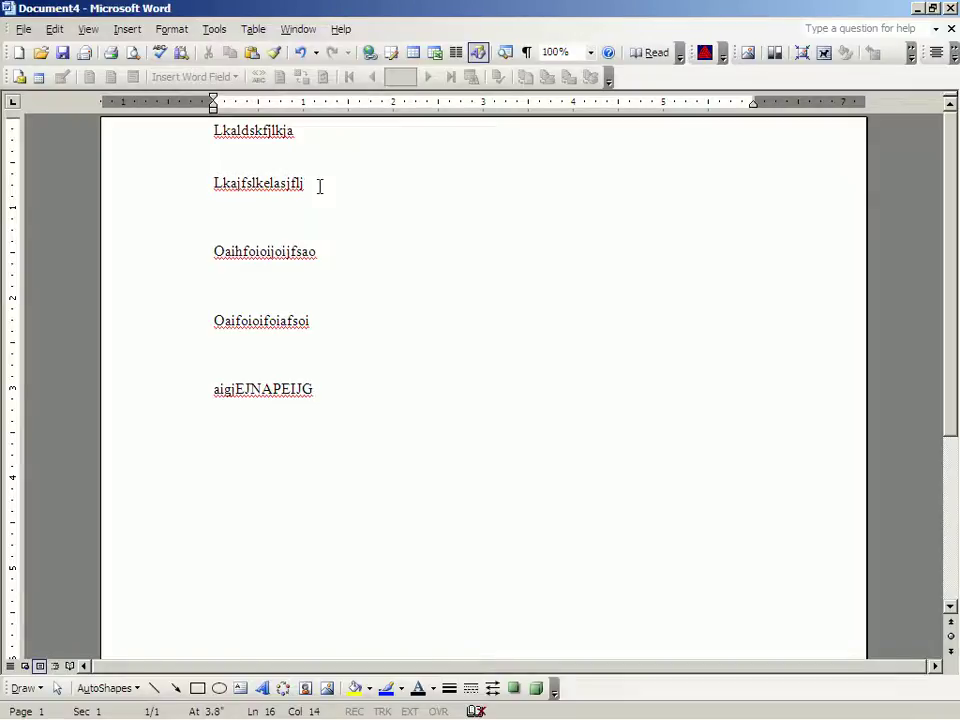
mouse_move(214, 177)
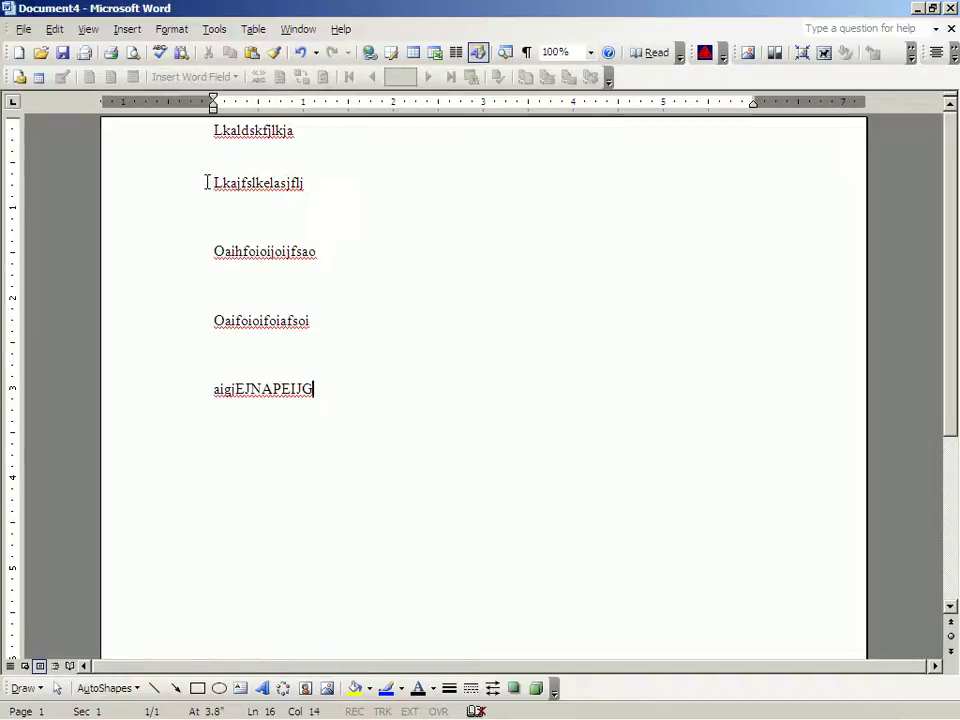
click(23, 30)
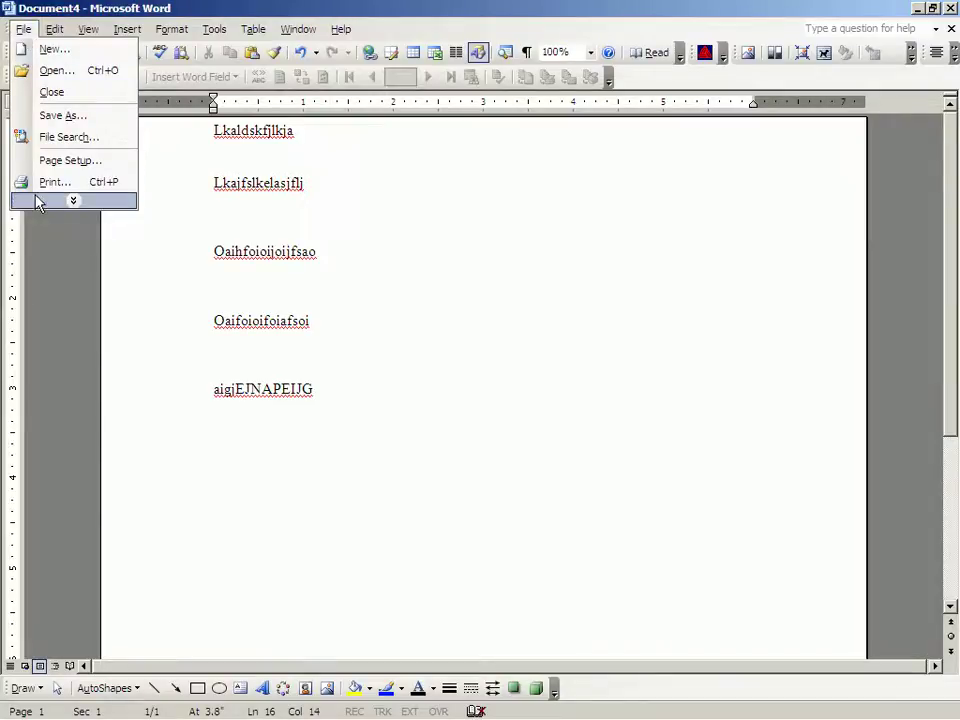
click(70, 201)
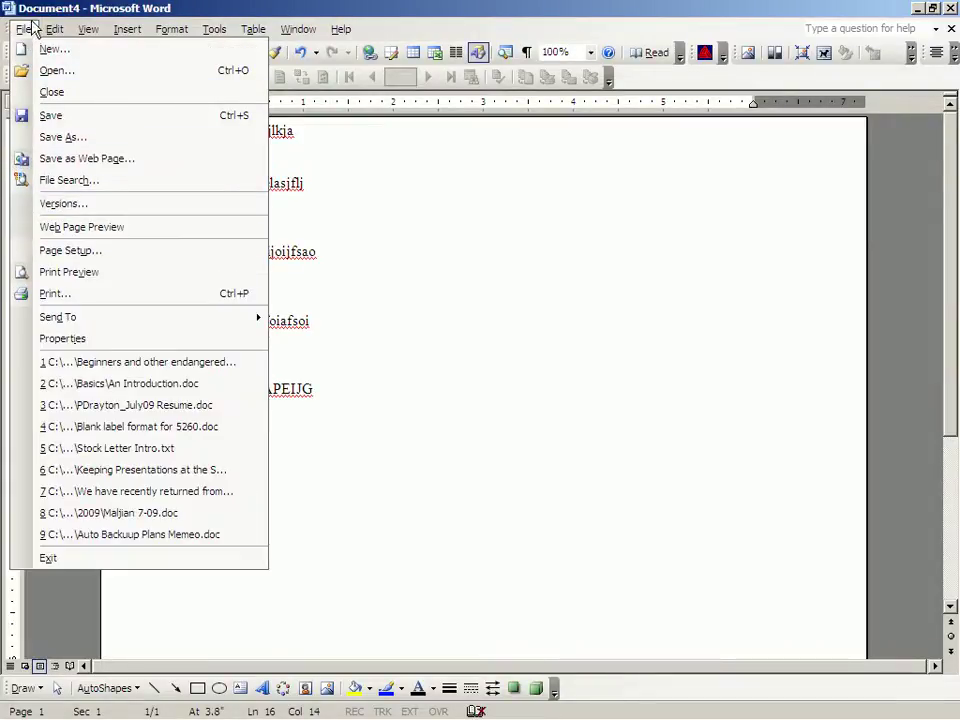
click(424, 257)
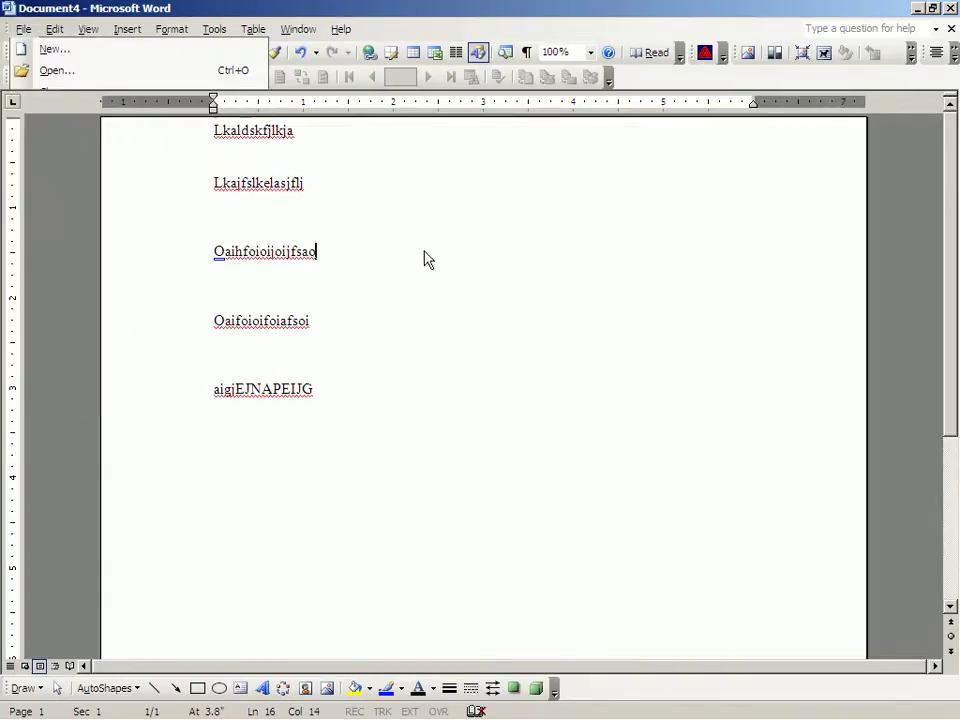
Start saving Document4 under a new name and set the save location to the Teaching Packages folder
click(23, 29)
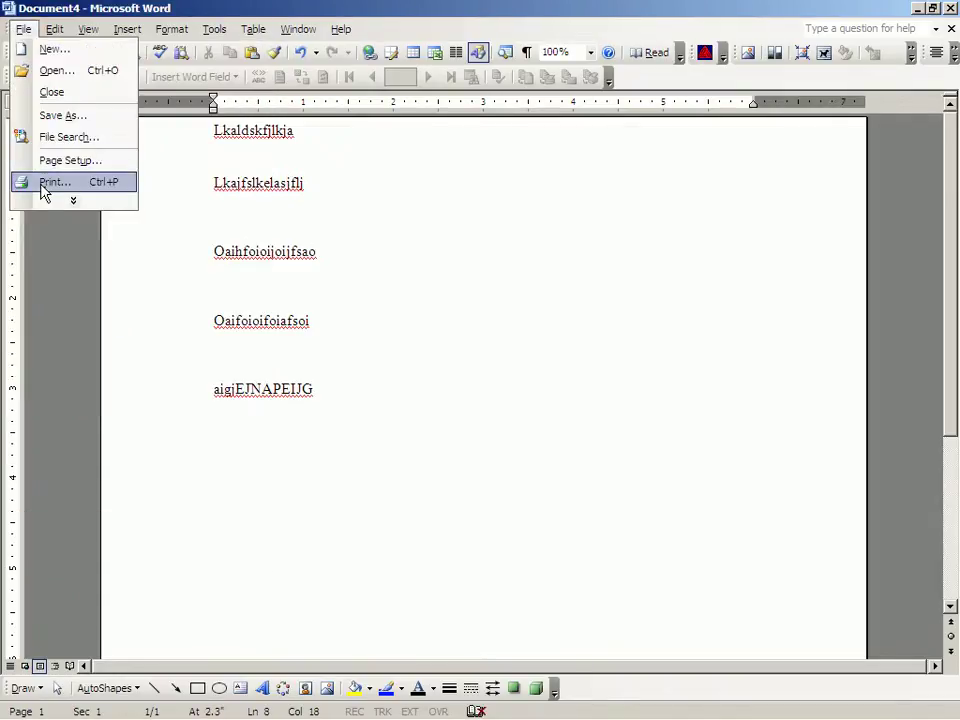
click(73, 201)
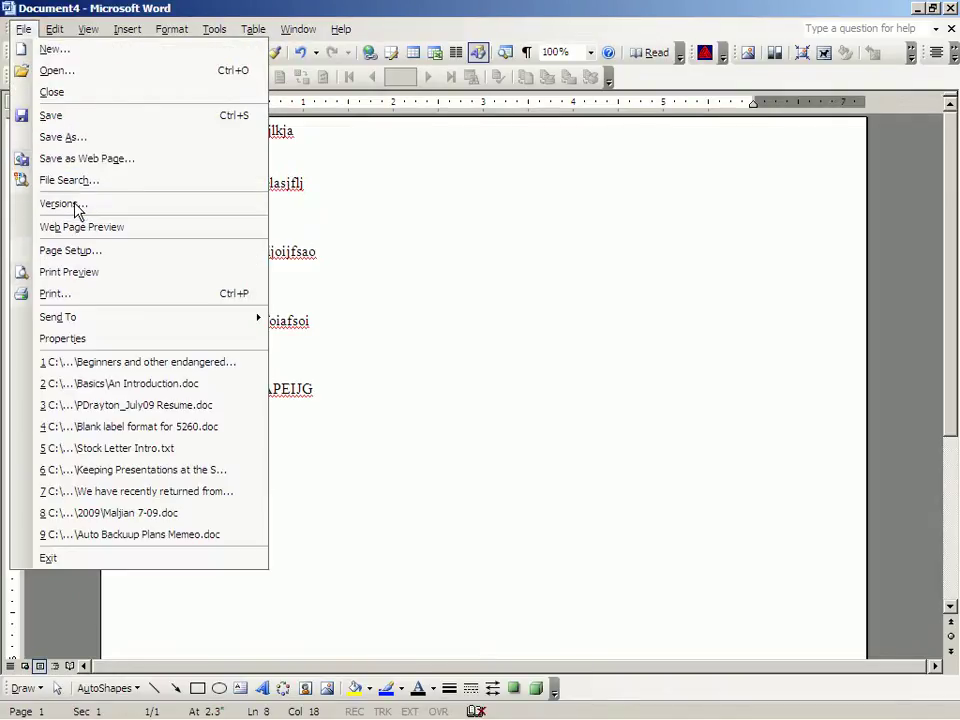
click(53, 139)
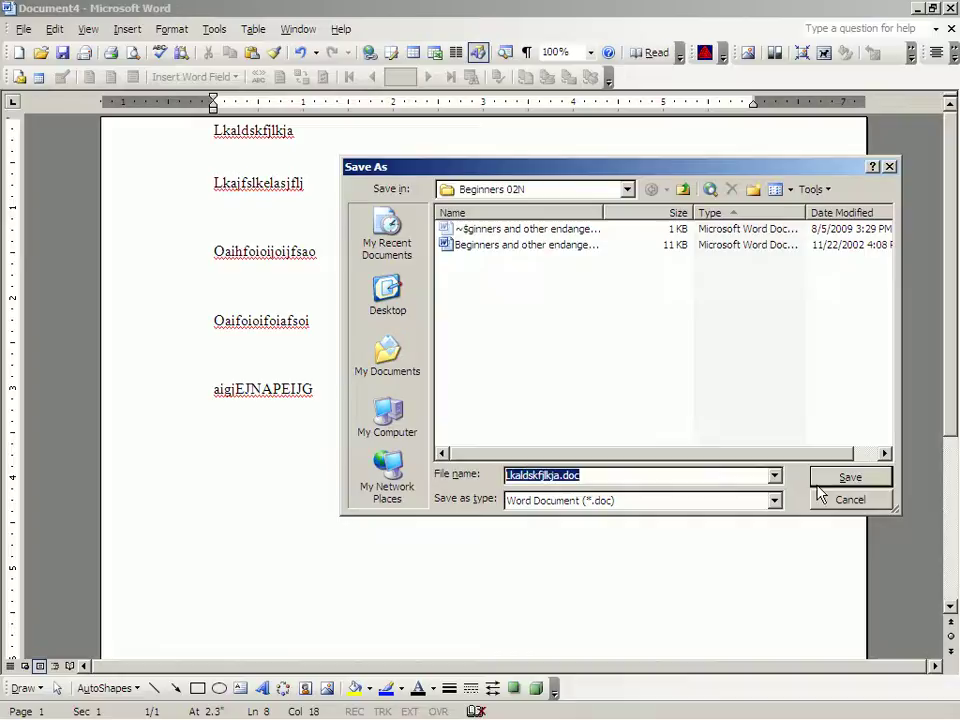
click(628, 191)
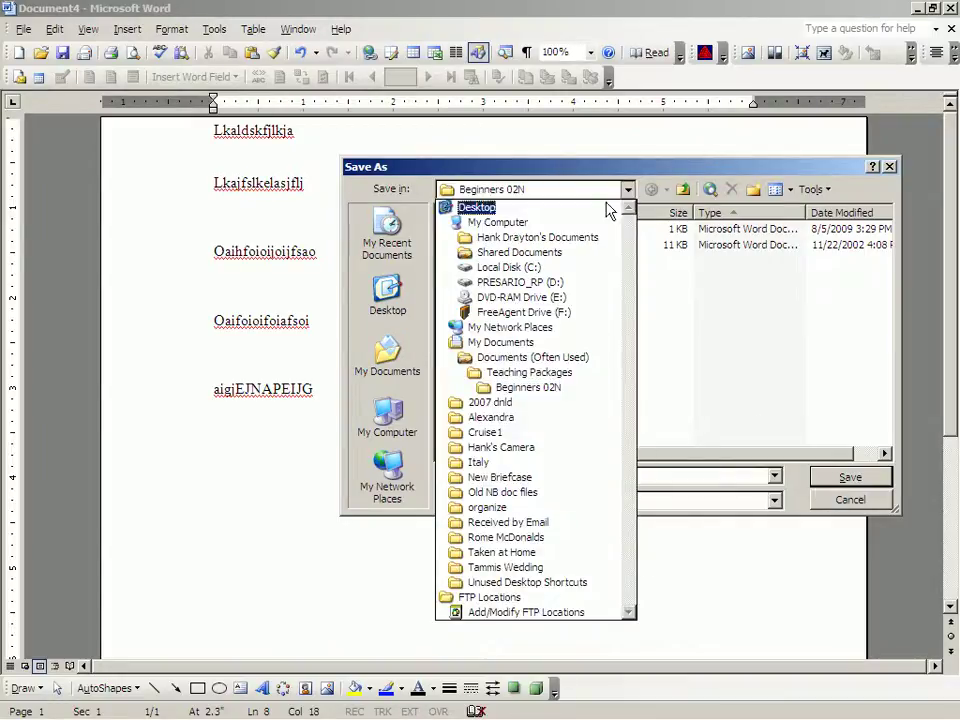
click(476, 377)
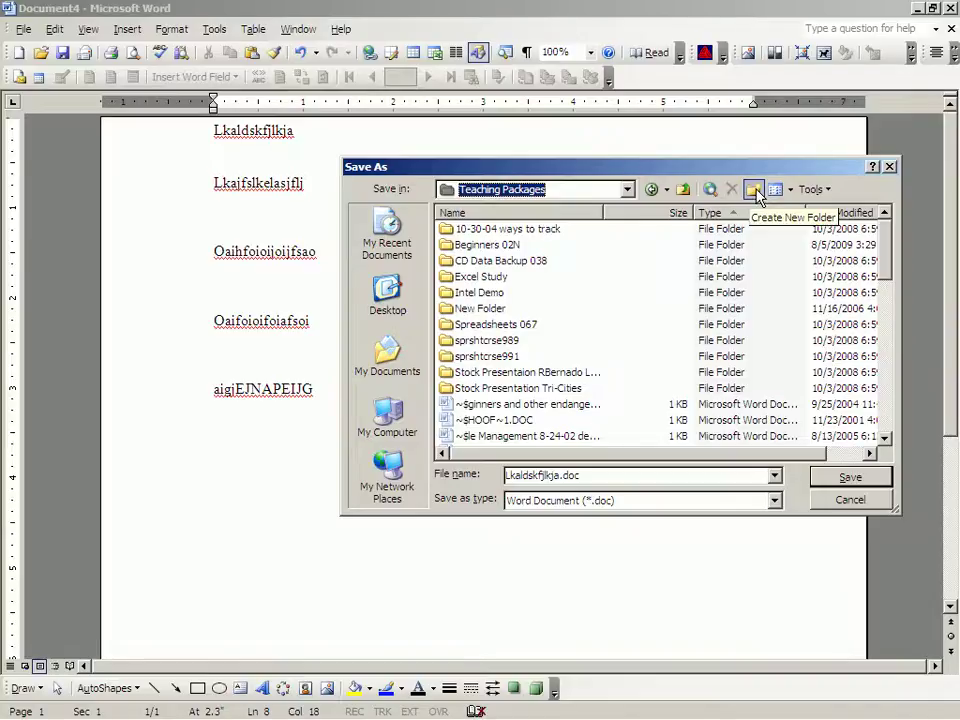
Create a new folder named "August 2009 presentation at SCG" inside Teaching Packages
click(754, 190)
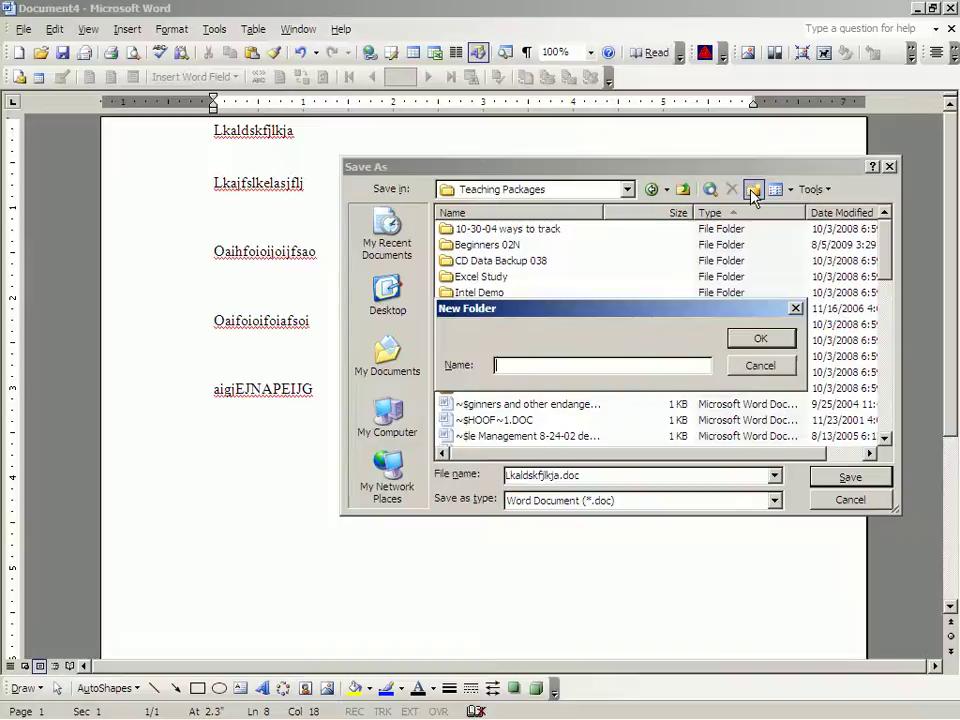
text(a)
text(aUG)
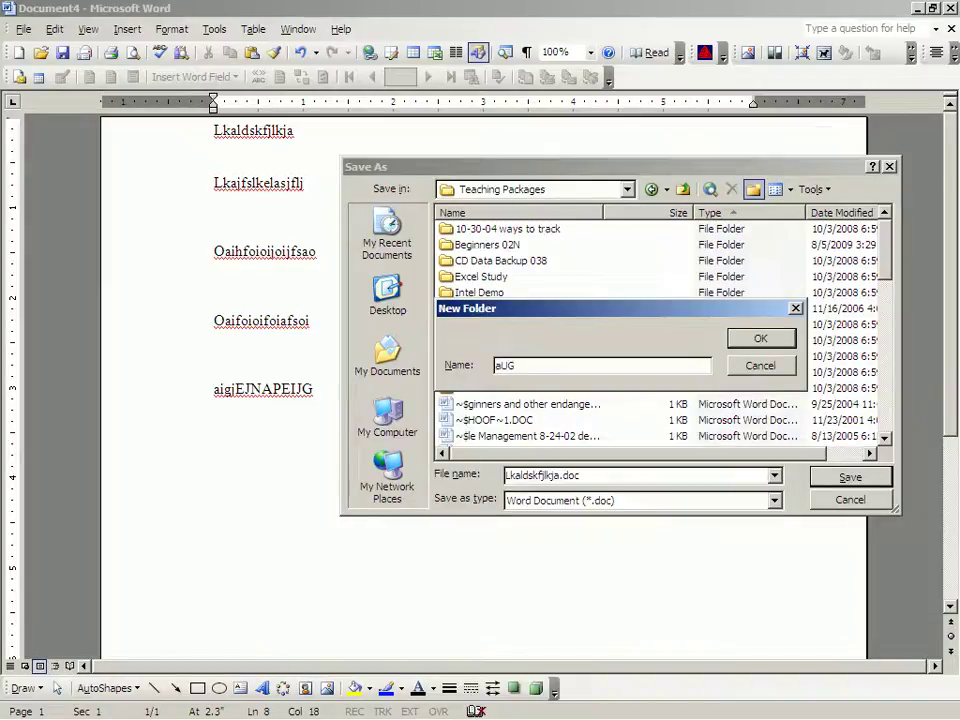
key(BackSpace)
text(August 20)
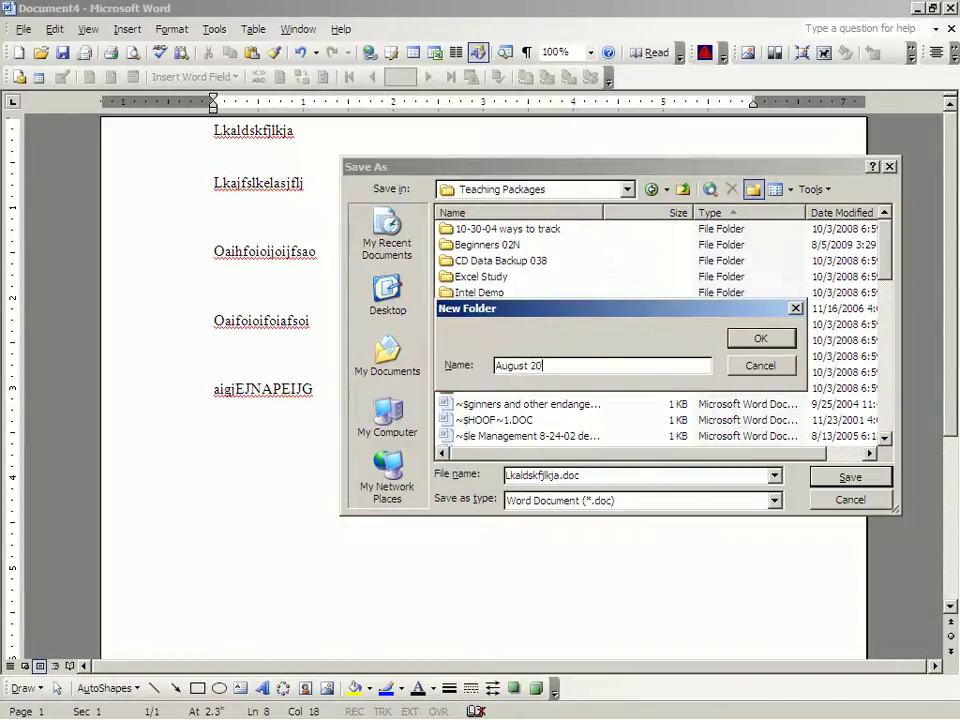
text(09 )
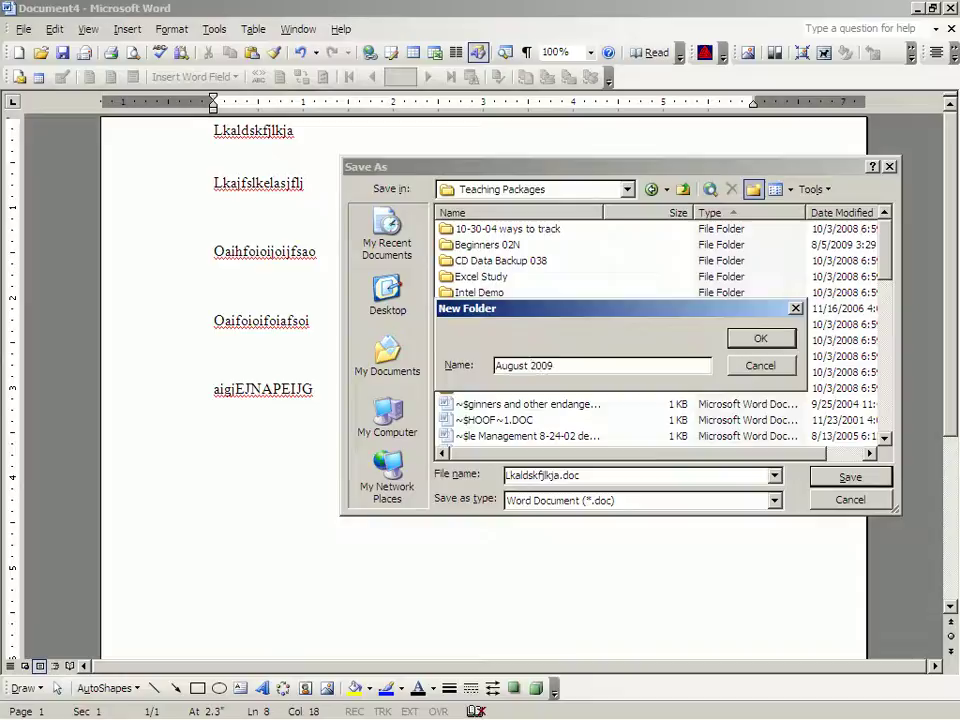
text(presentat)
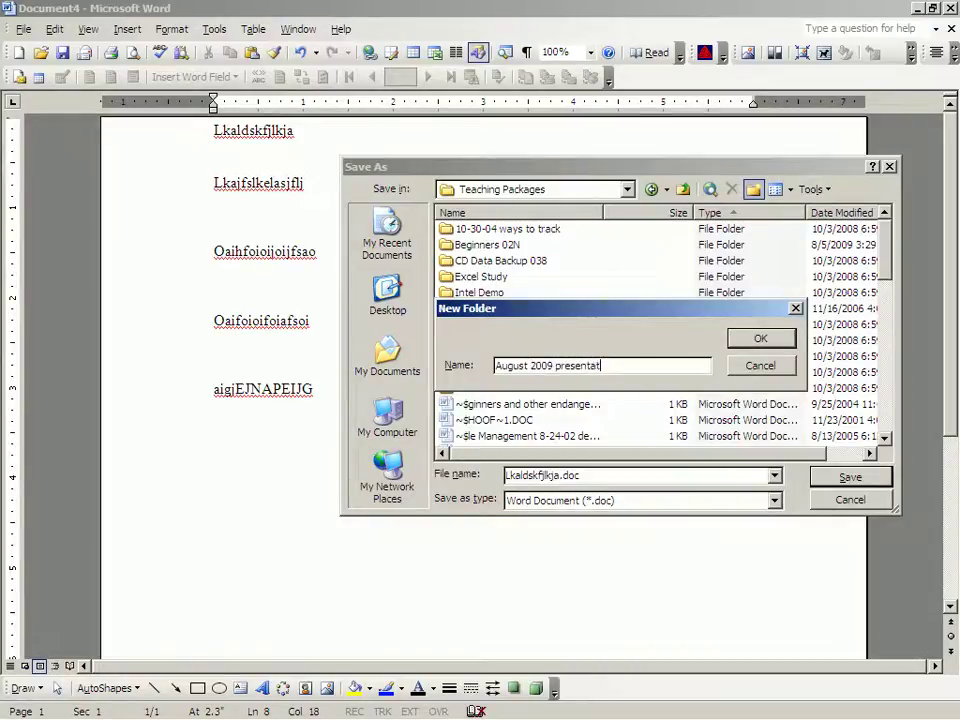
text(ion at SCG)
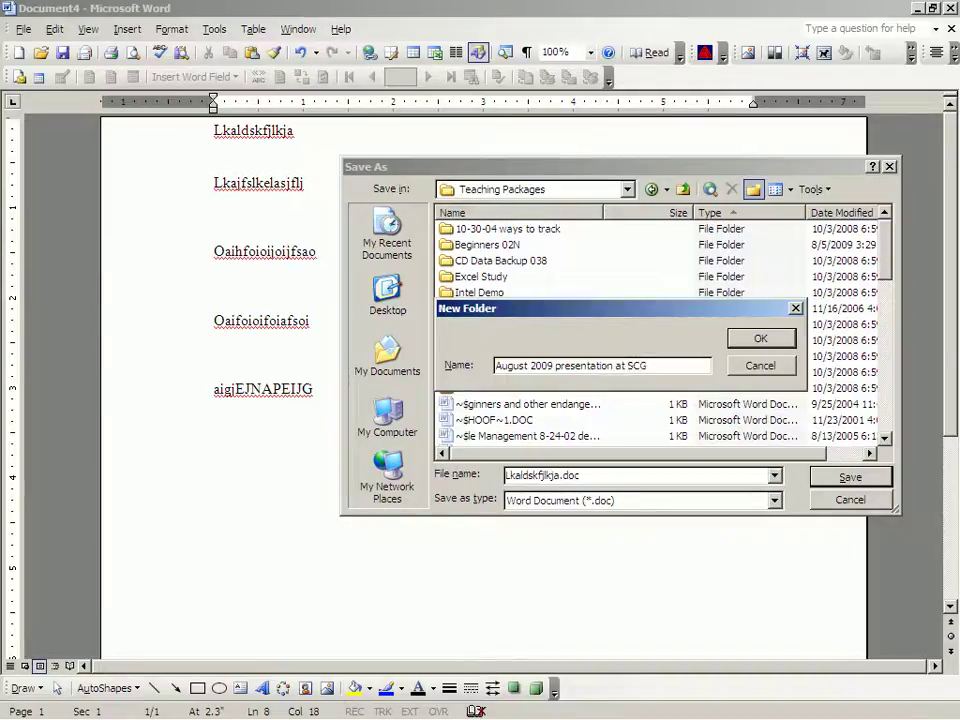
click(760, 338)
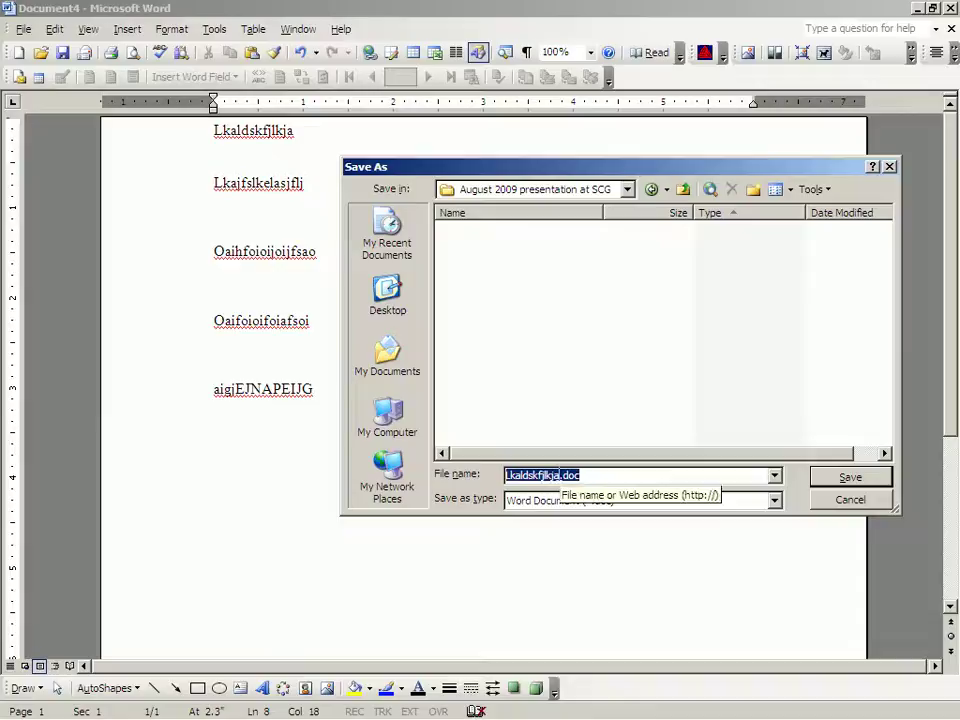
Save the document as "sample word document.doc" in the new folder and close it
drag(552, 475, 472, 470)
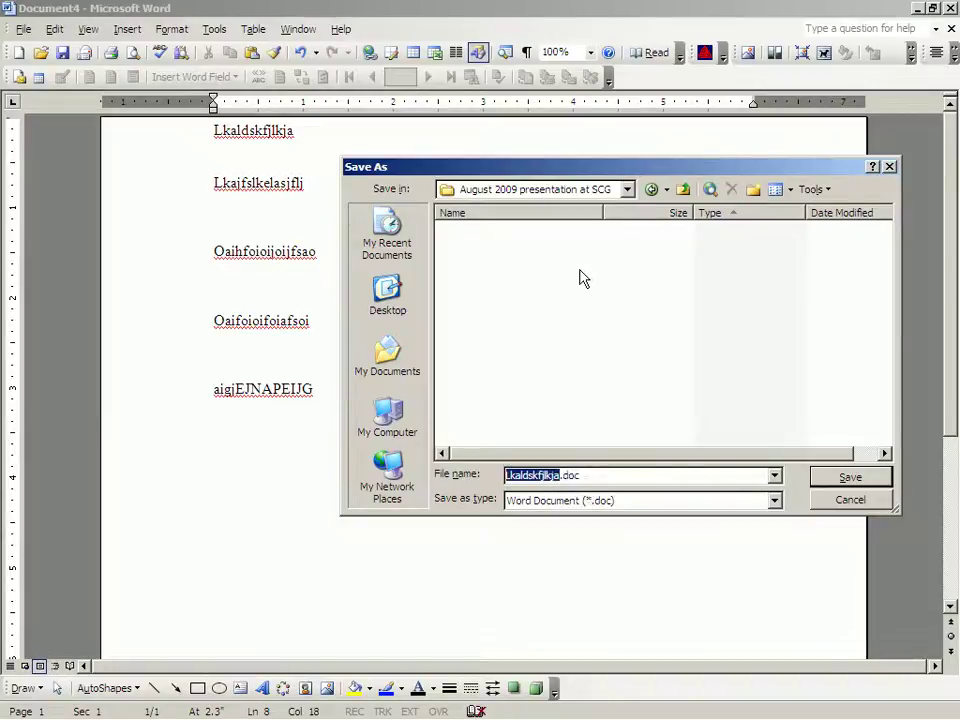
text(sample wor)
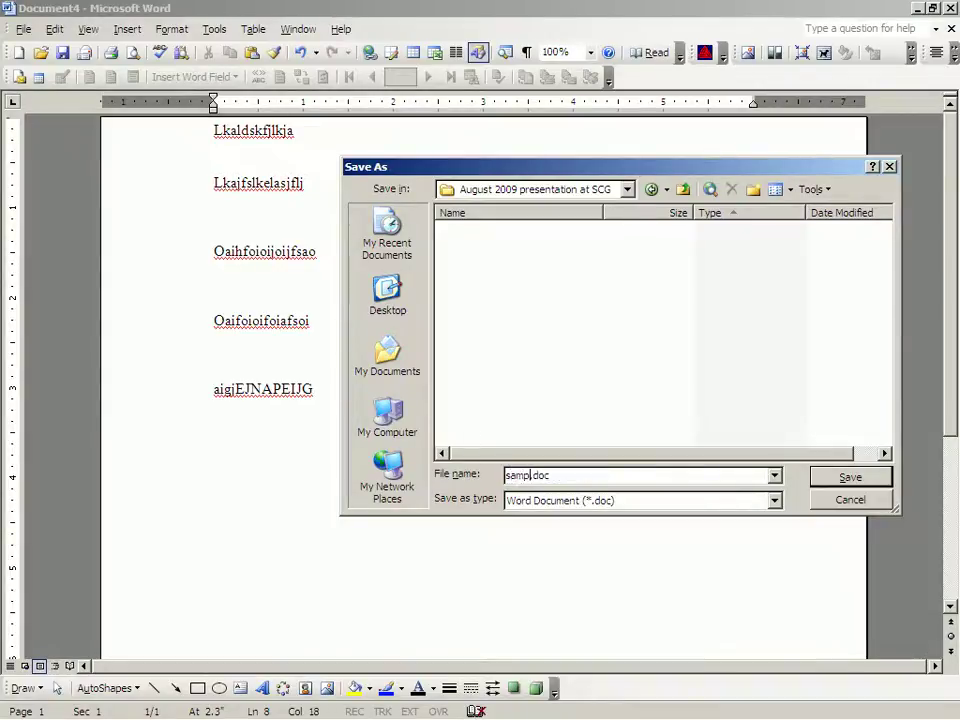
text(d docu)
text(ment)
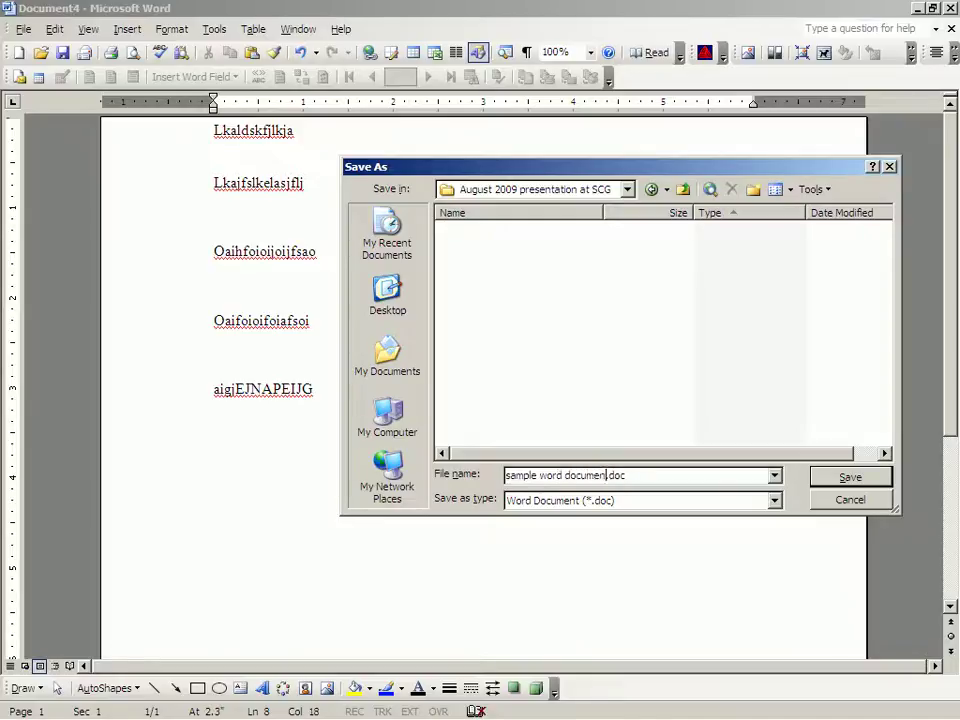
click(836, 480)
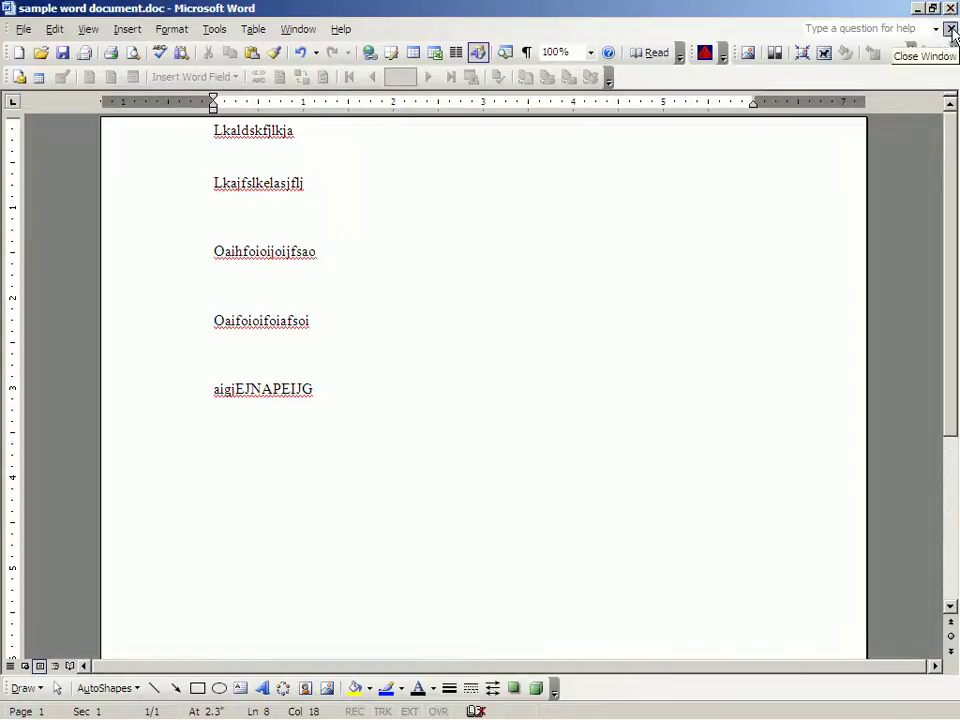
click(950, 29)
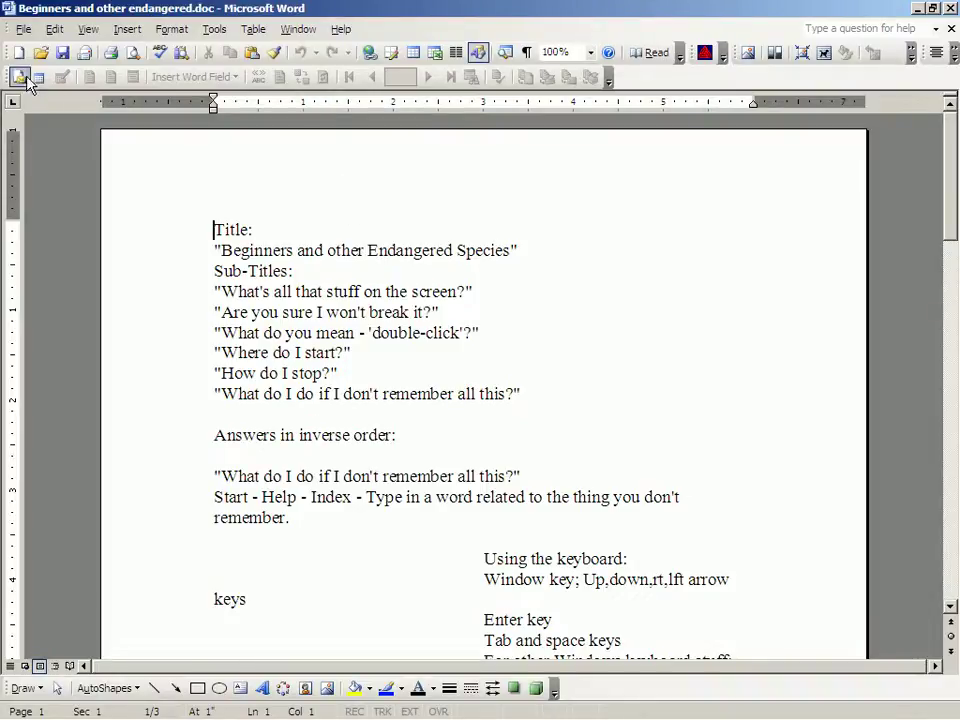
Open "sample word document.doc" from the "August 2009 presentation at SCG" folder
click(20, 29)
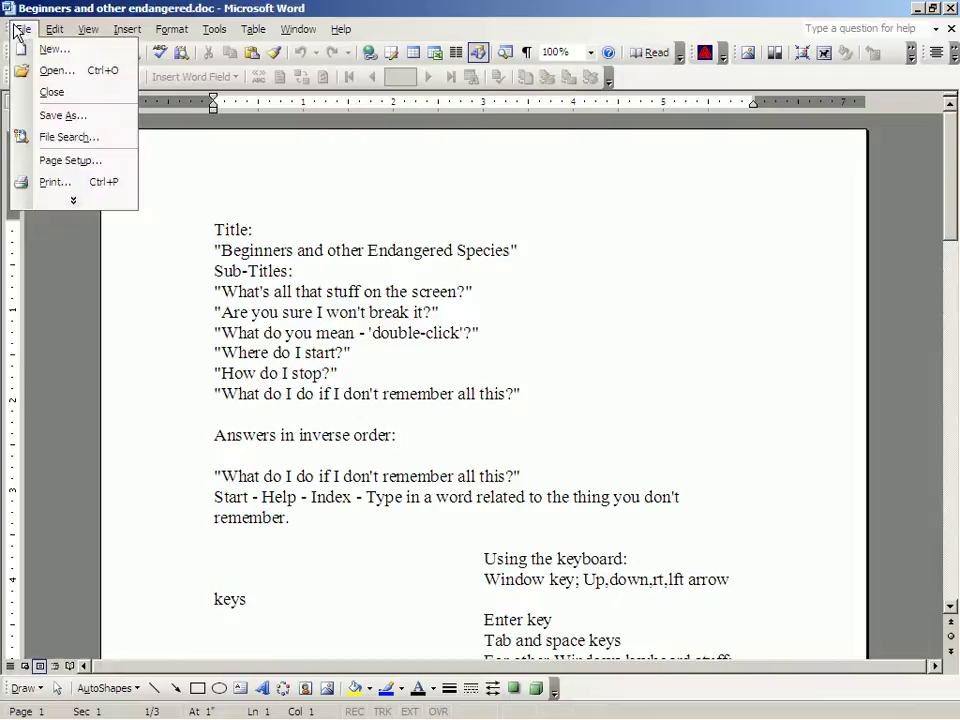
click(43, 70)
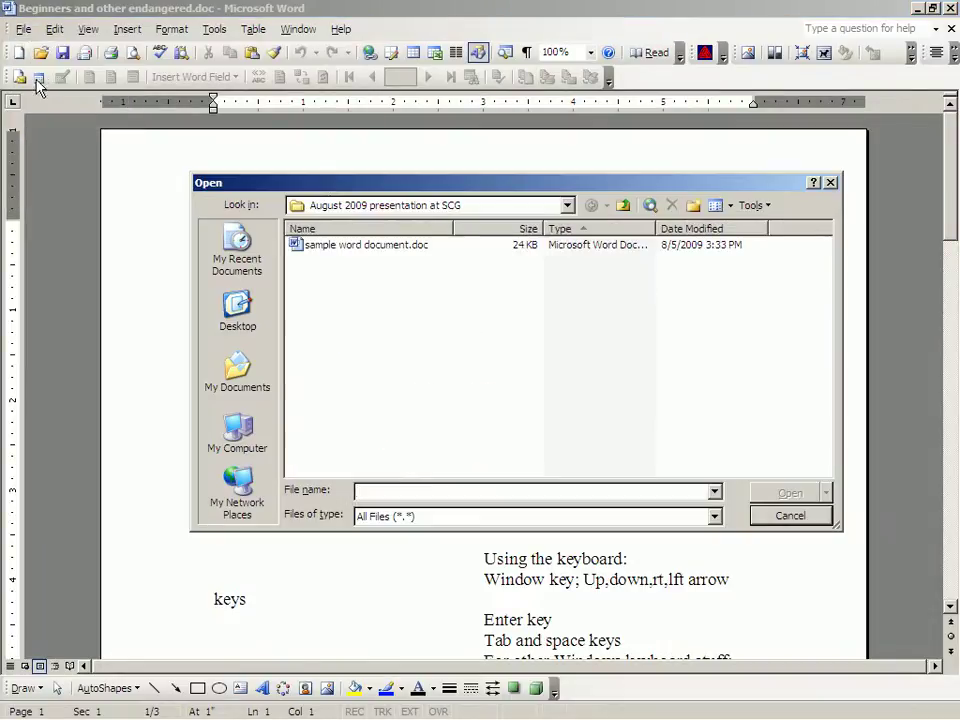
click(567, 206)
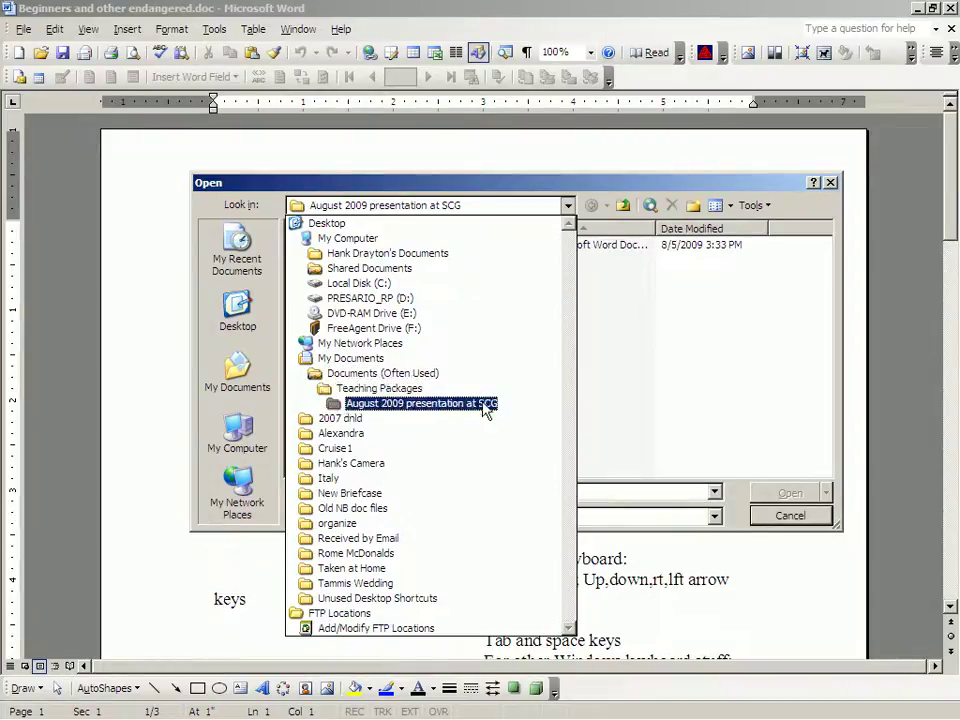
click(531, 404)
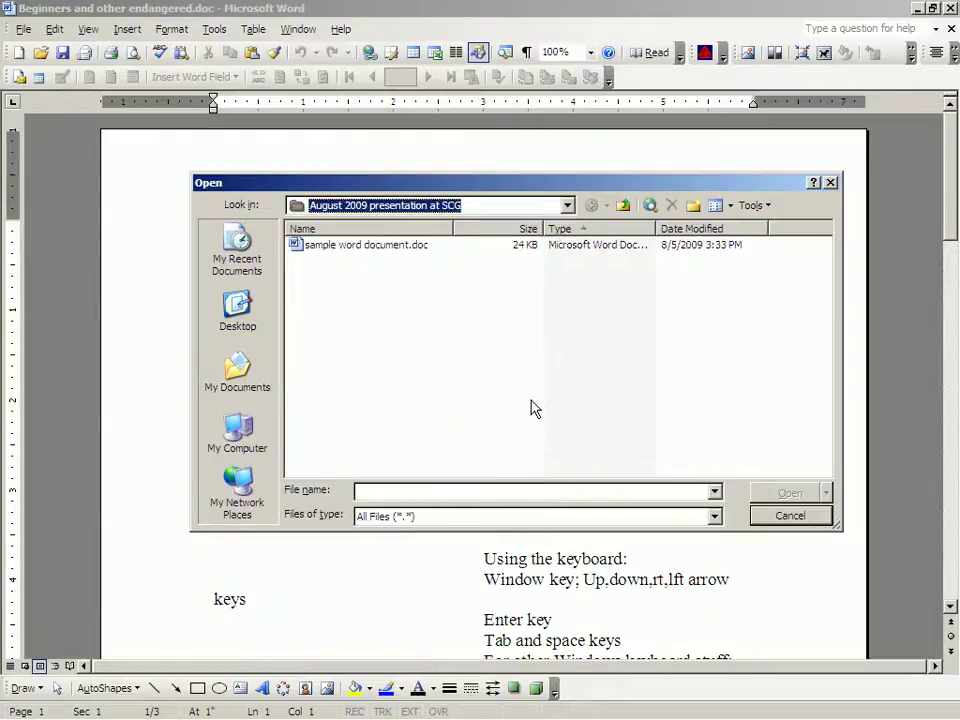
click(340, 247)
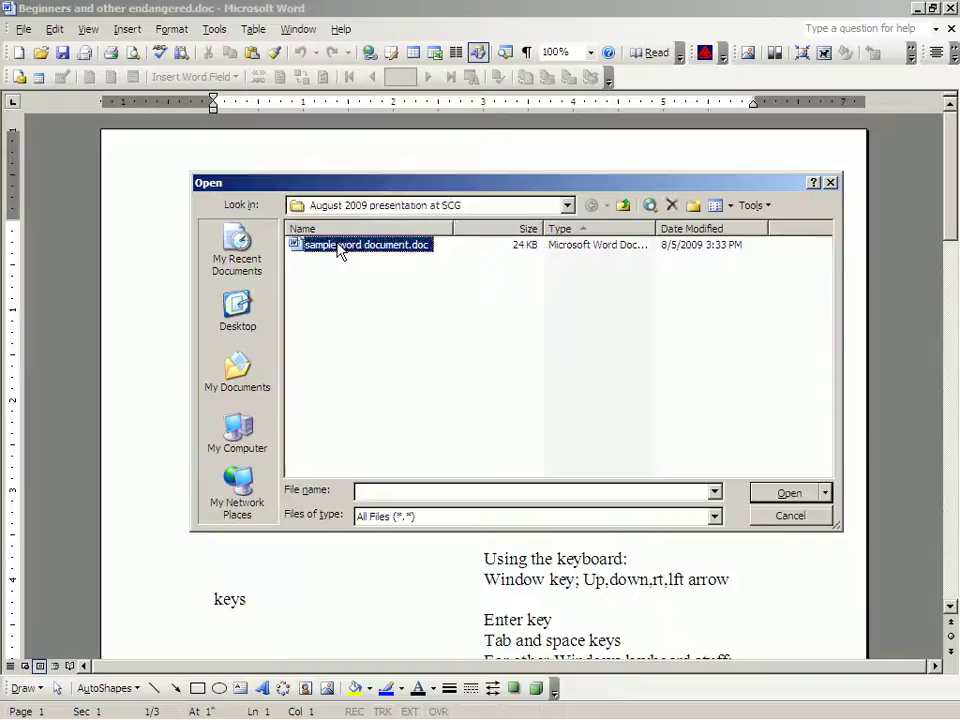
click(340, 247)
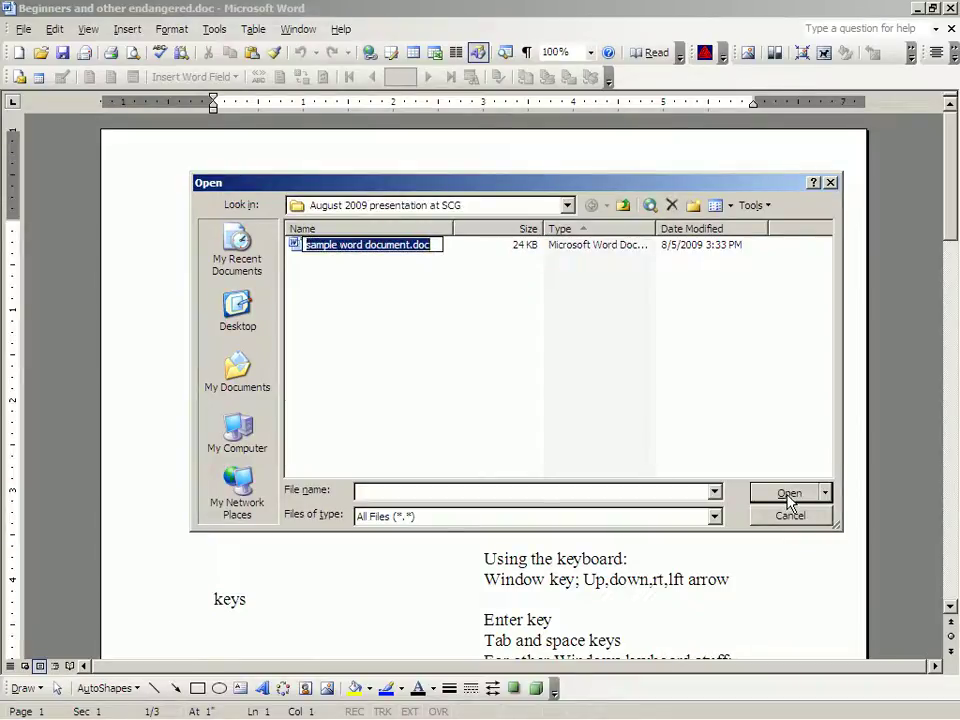
click(788, 494)
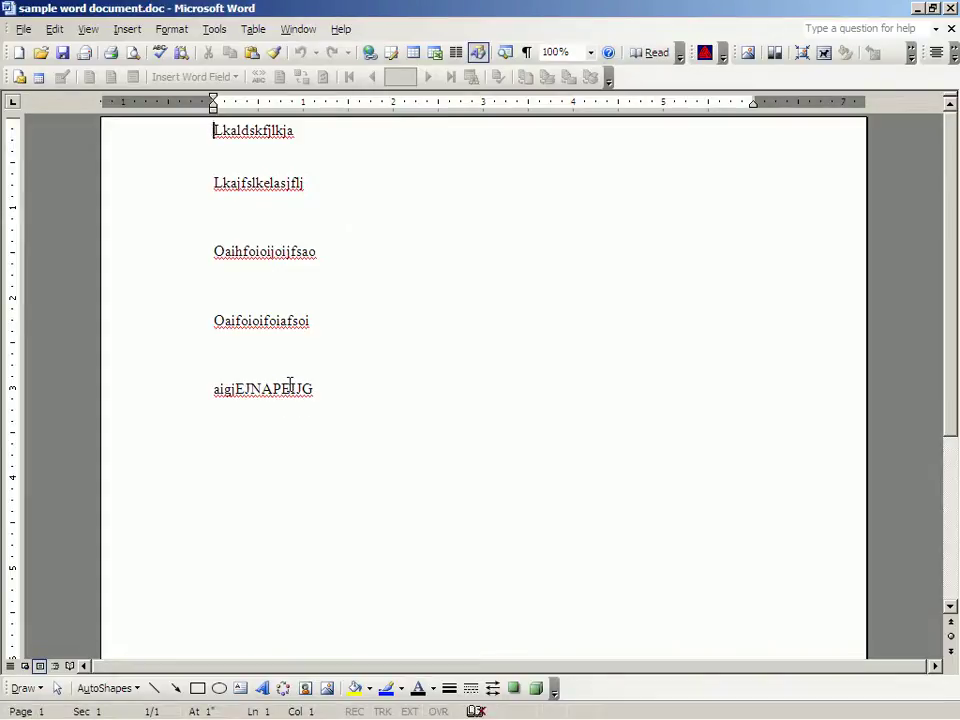
click(488, 233)
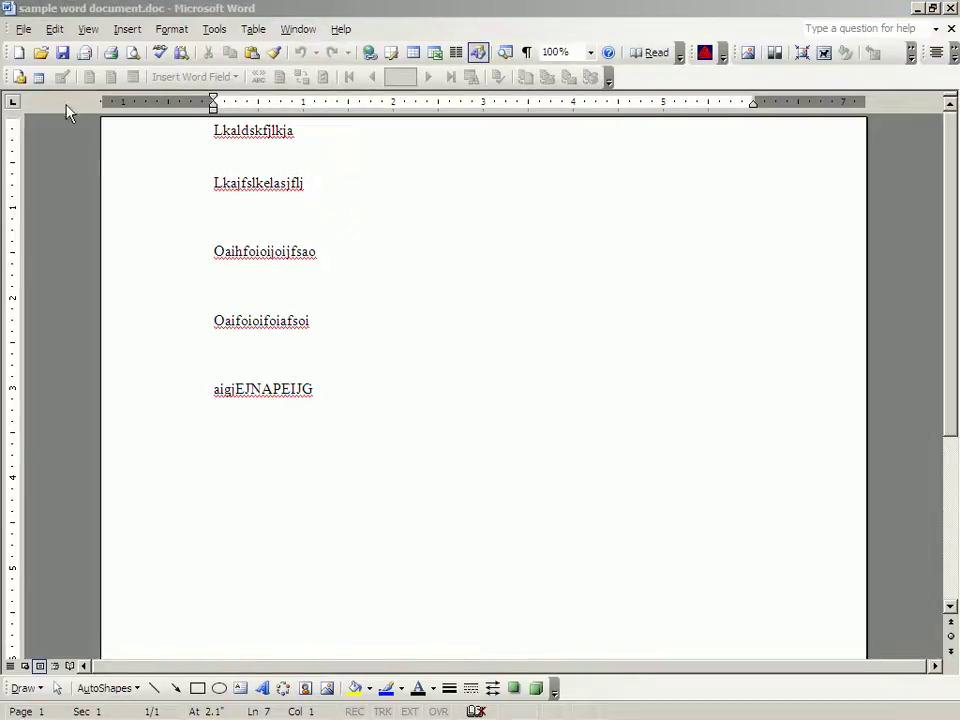
click(52, 30)
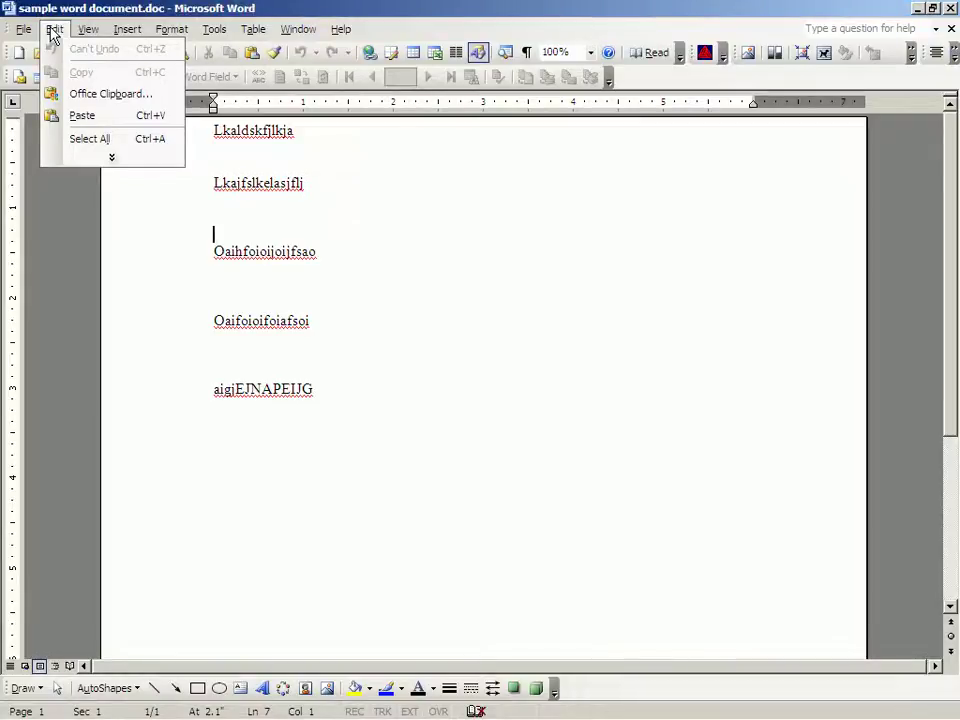
click(114, 158)
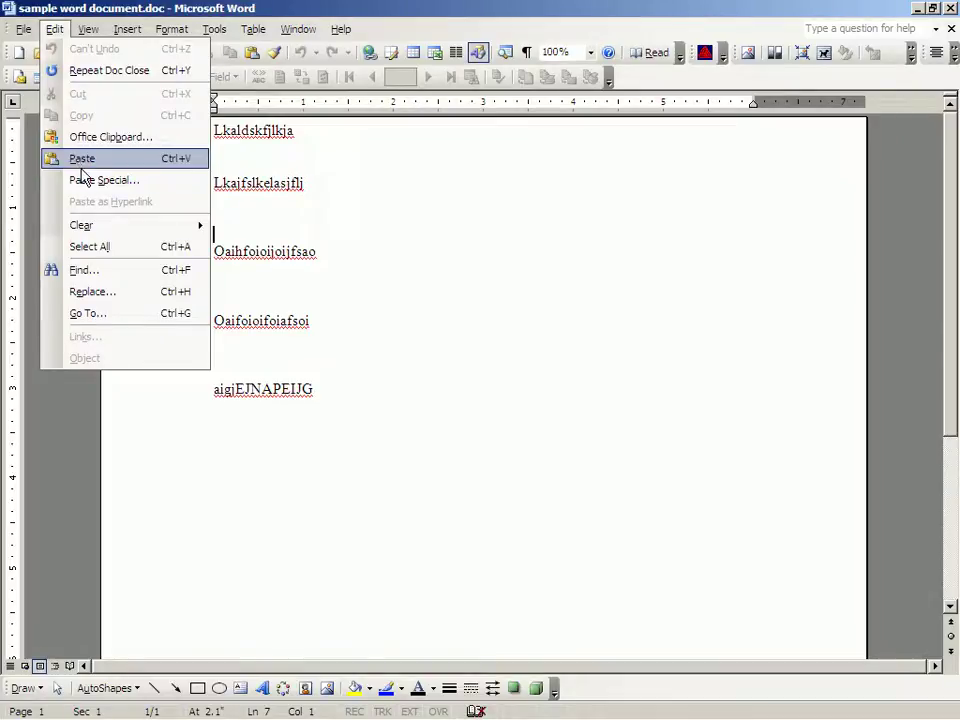
click(490, 344)
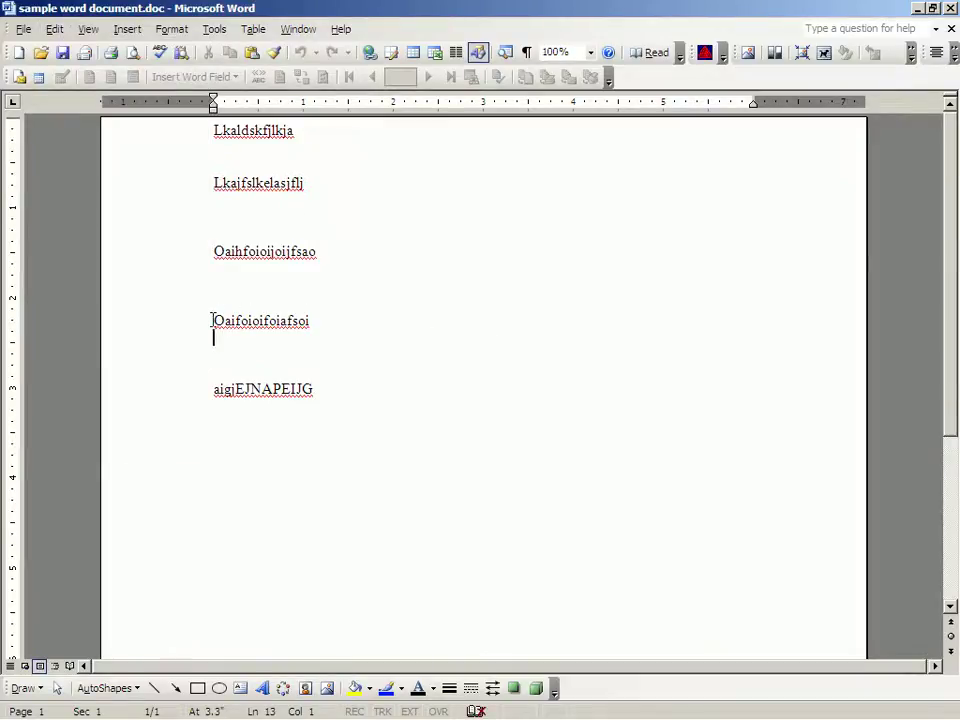
Copy the line "Oaifoioifoiafsoi" to the clipboard
drag(213, 320, 366, 319)
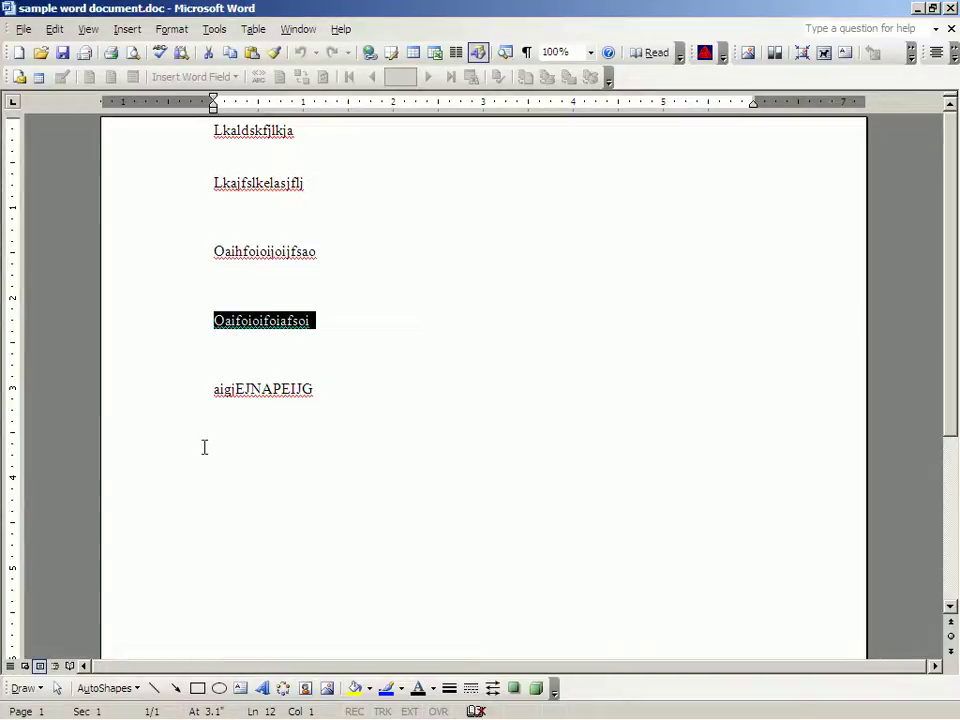
click(215, 322)
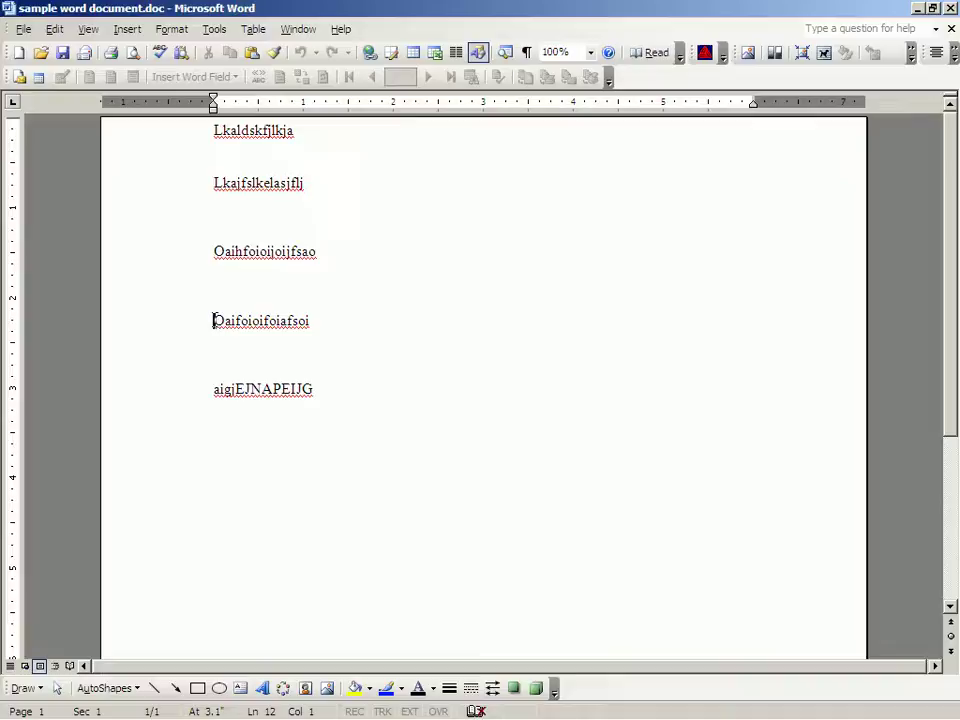
drag(214, 320, 316, 320)
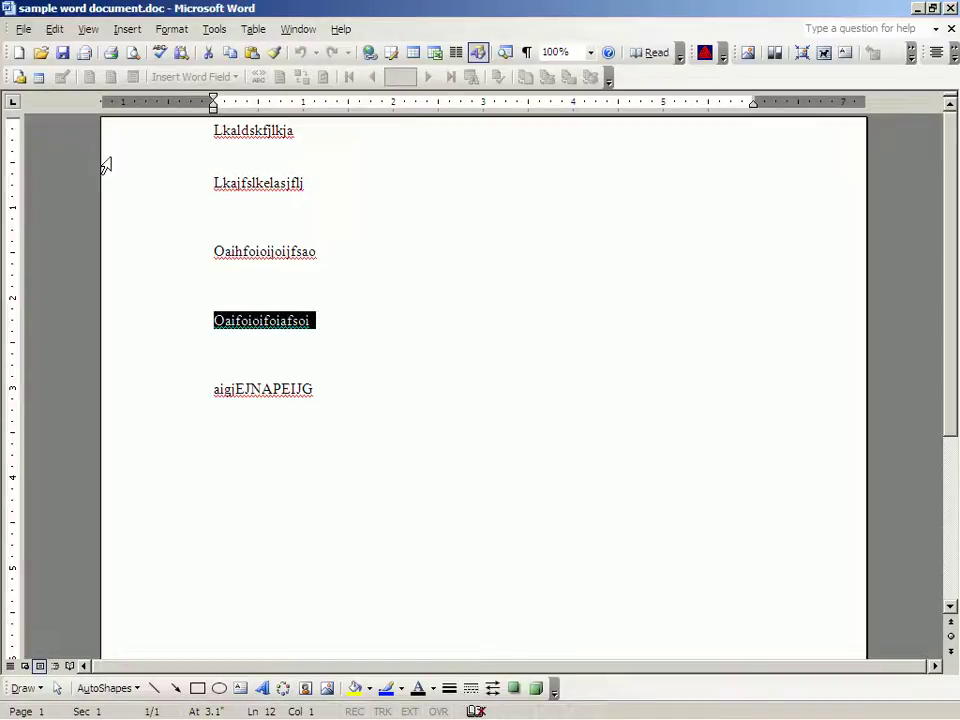
click(55, 30)
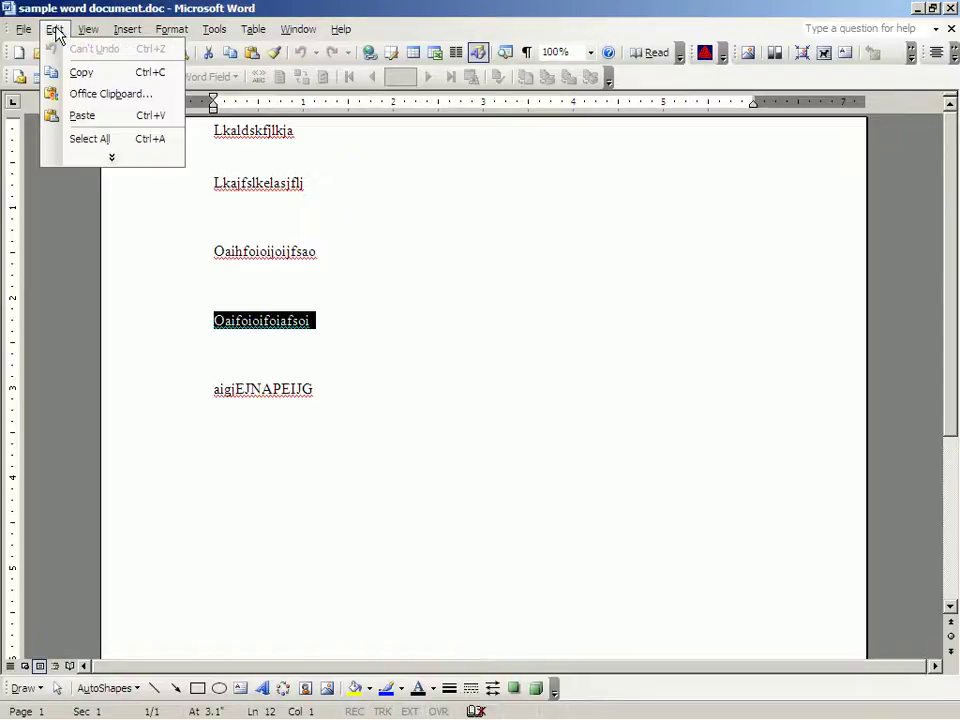
click(78, 76)
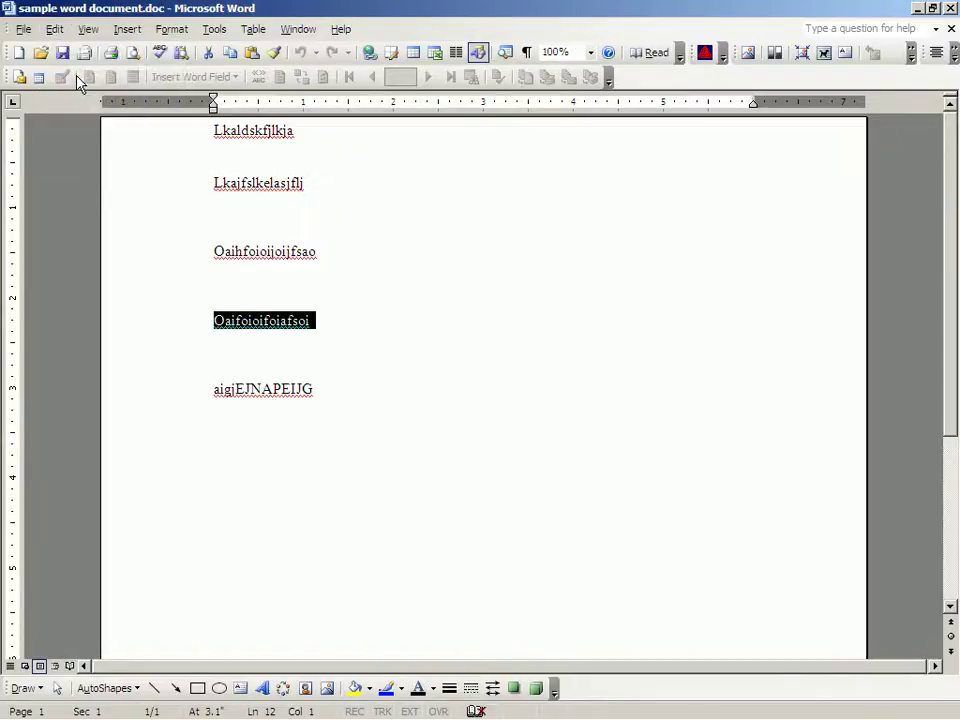
Add four line breaks after the last line, "aigjEJNAPEIJG"
click(343, 337)
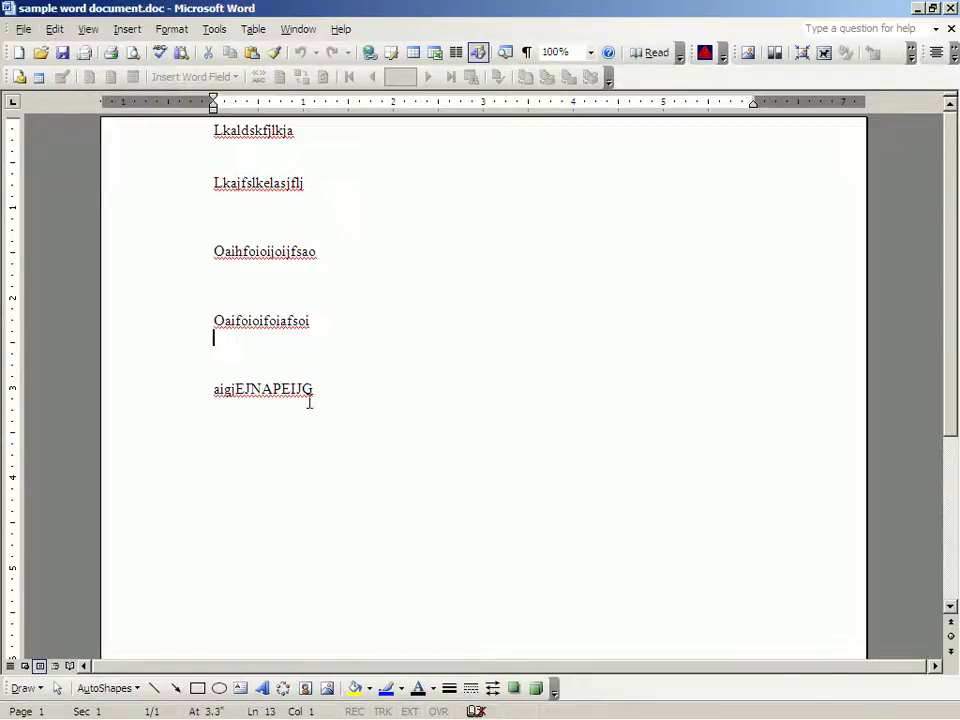
click(336, 391)
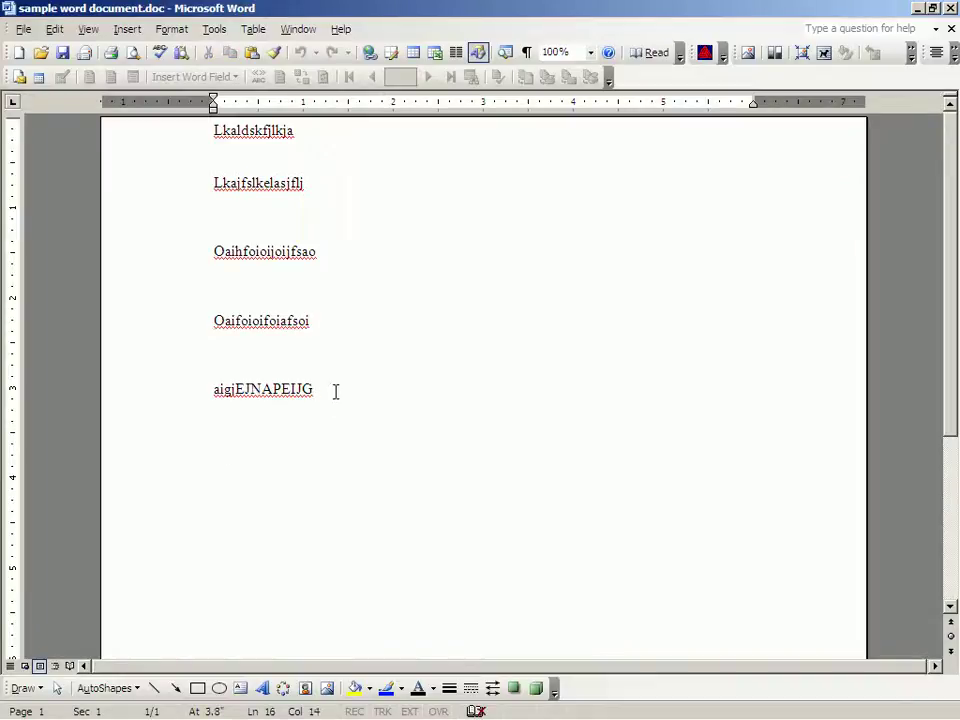
click(259, 474)
key(Return)
key(Return)
key(Return)
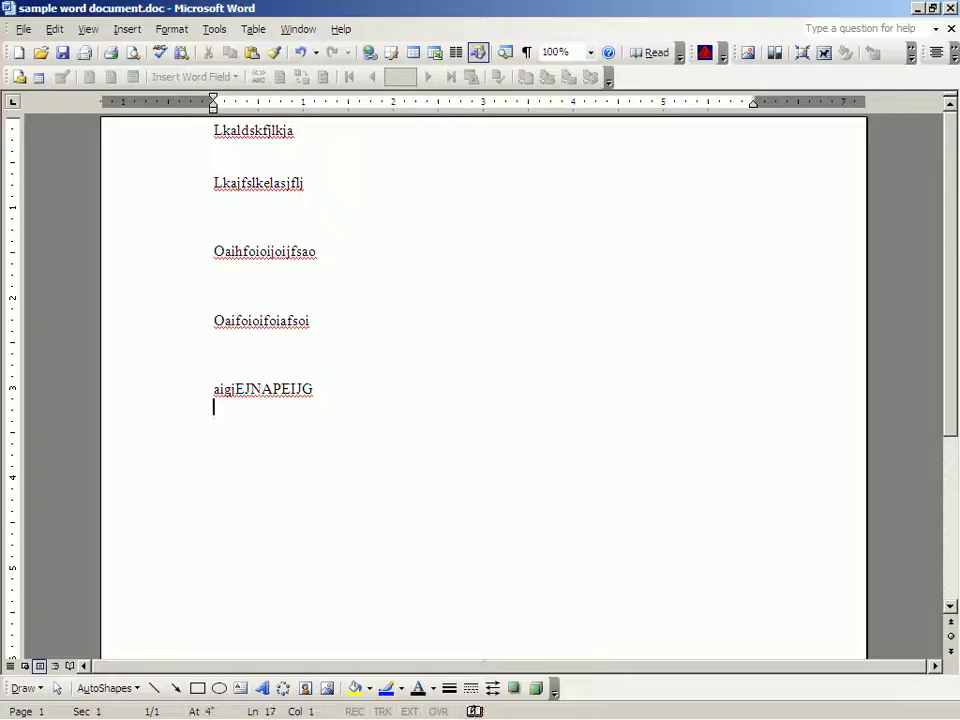
key(Return)
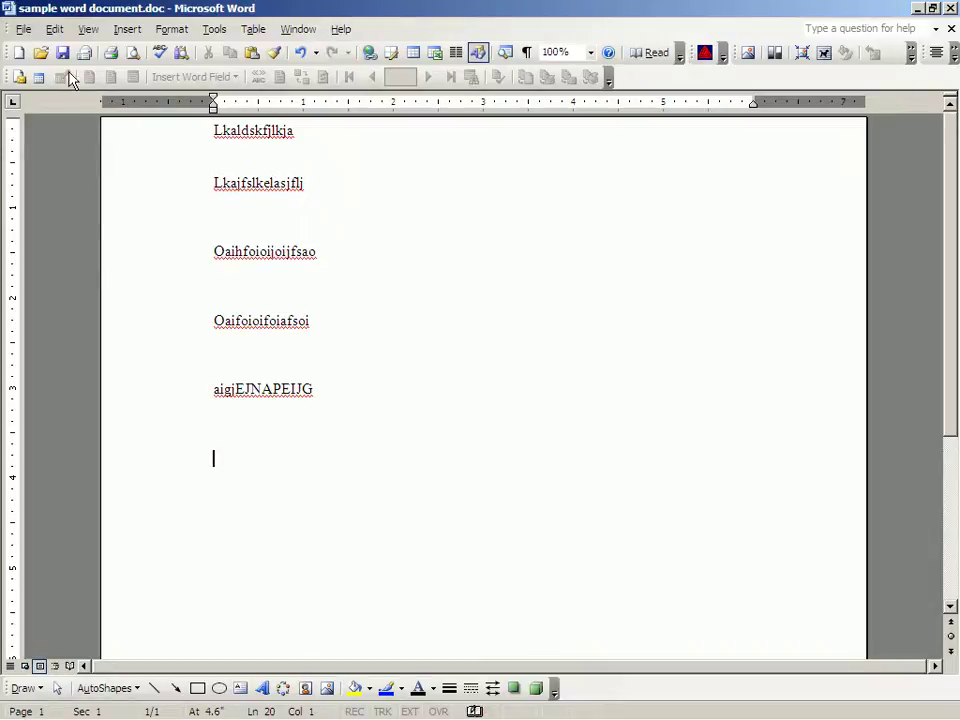
Paste the copied line at the end of the document and undo the paste
click(55, 32)
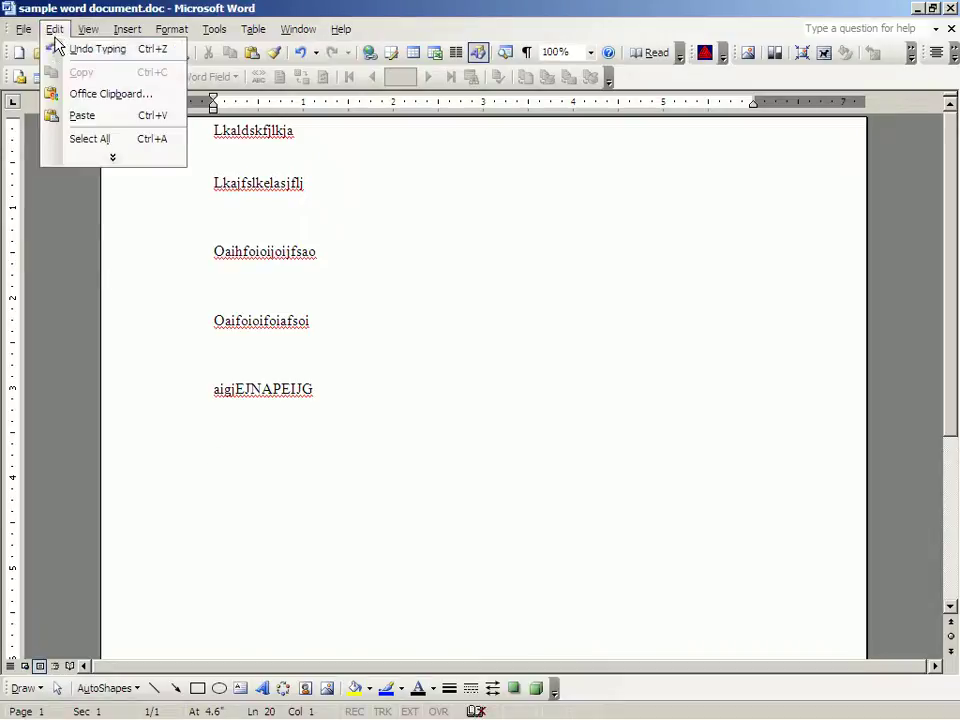
click(80, 116)
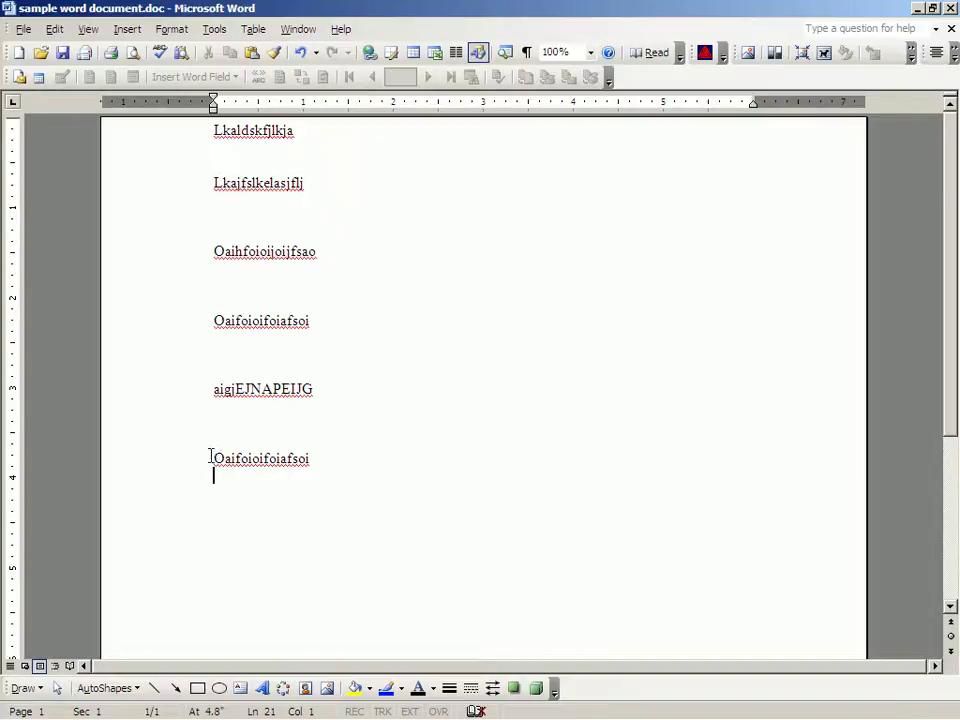
click(58, 30)
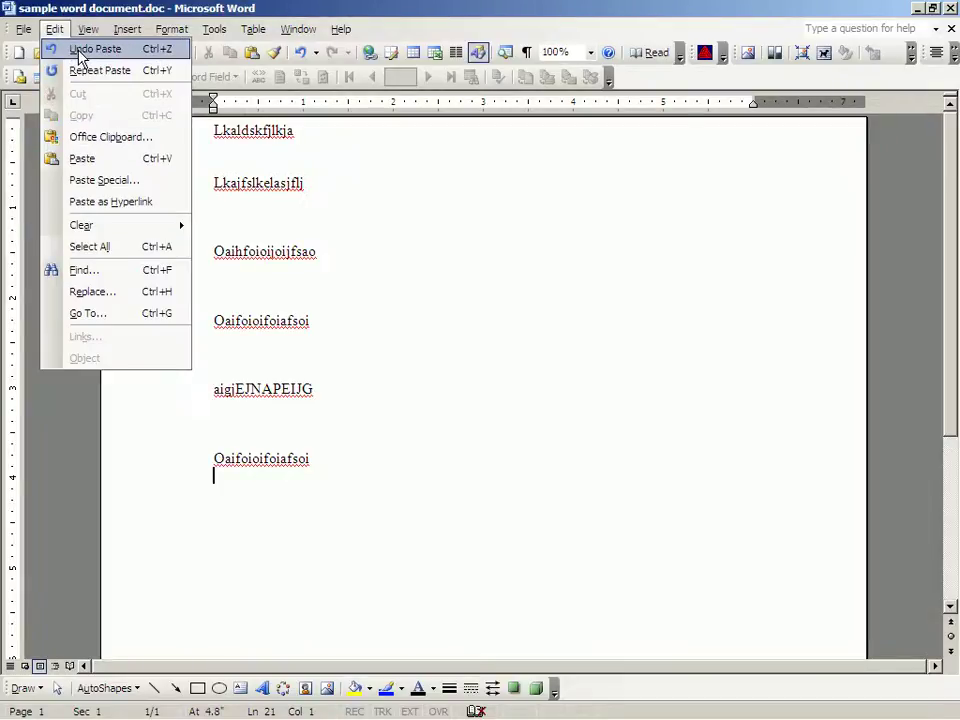
click(80, 57)
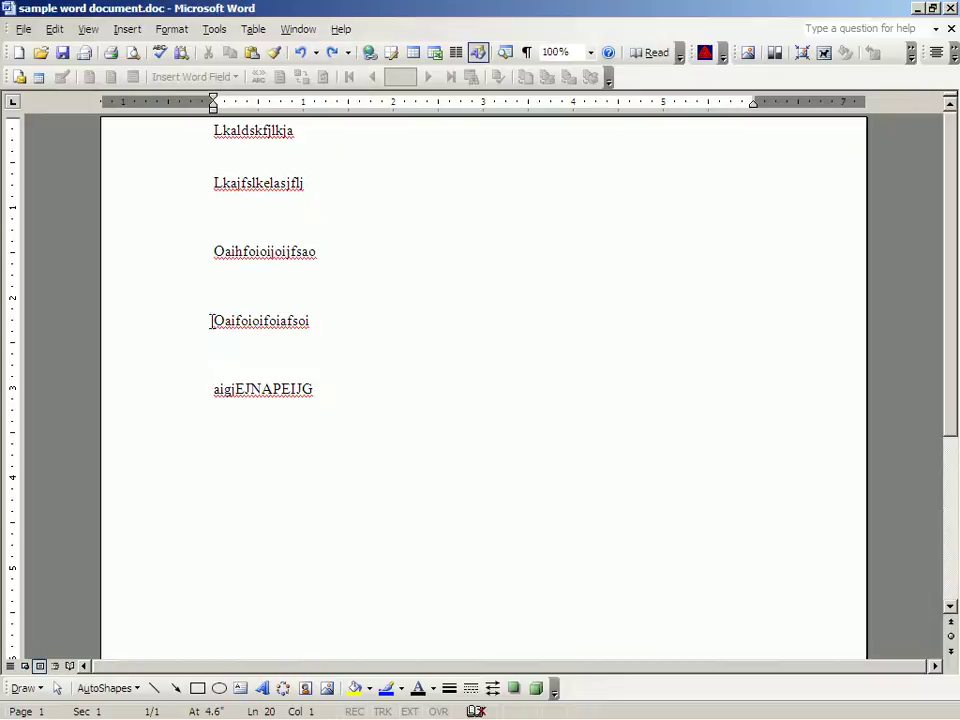
Cut the line "Oaifoioifoiafsoi" and paste it on the empty line a few lines below "aigjEJNAPEIJG"
drag(213, 320, 330, 321)
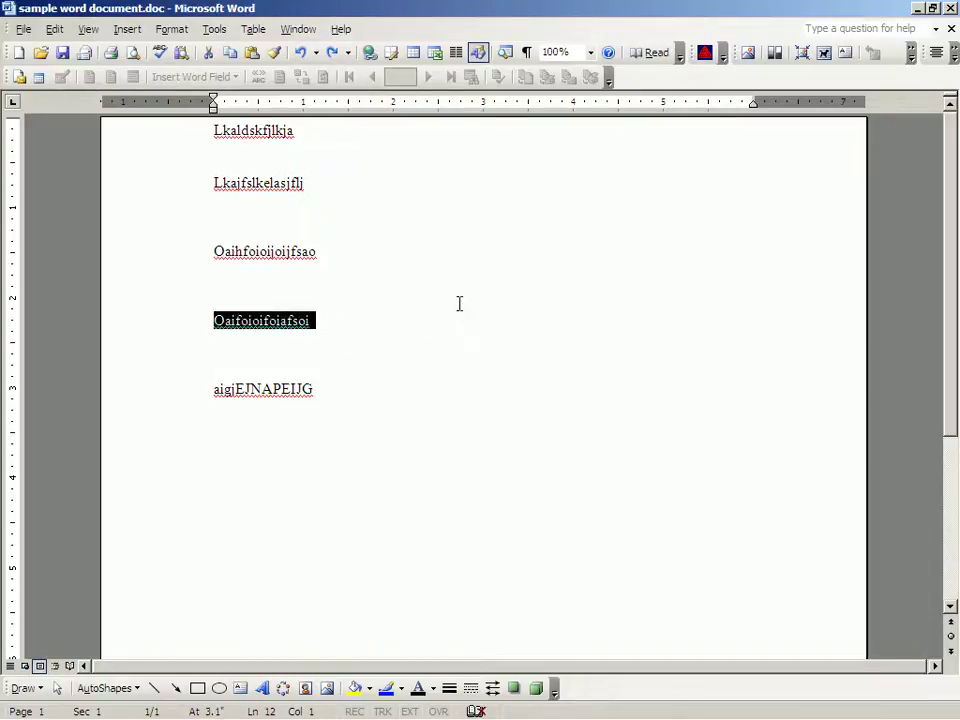
click(54, 31)
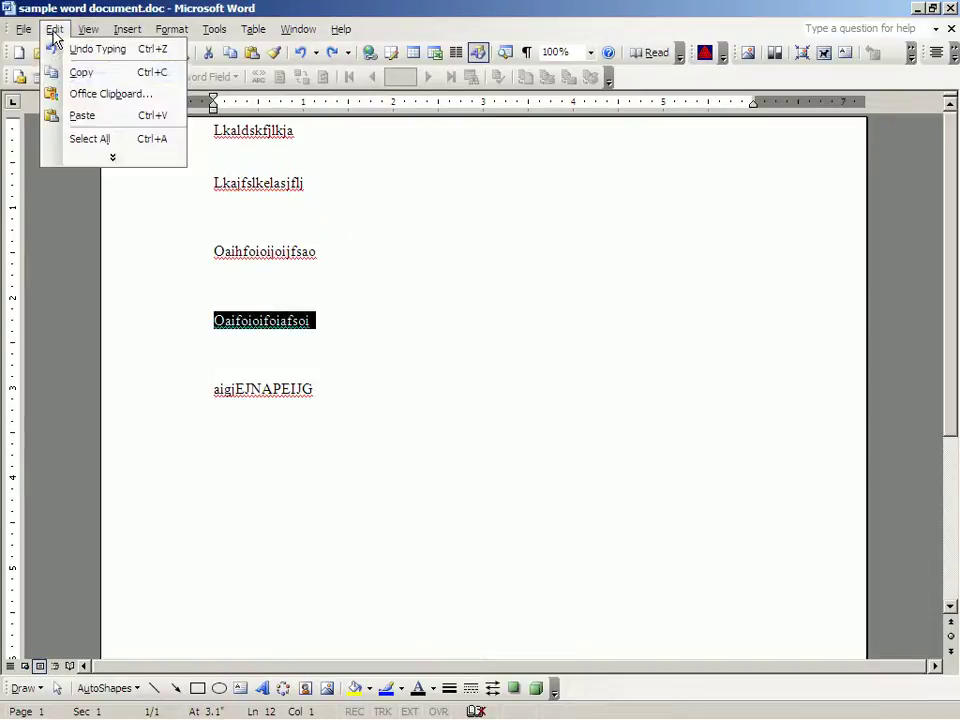
click(75, 158)
click(77, 94)
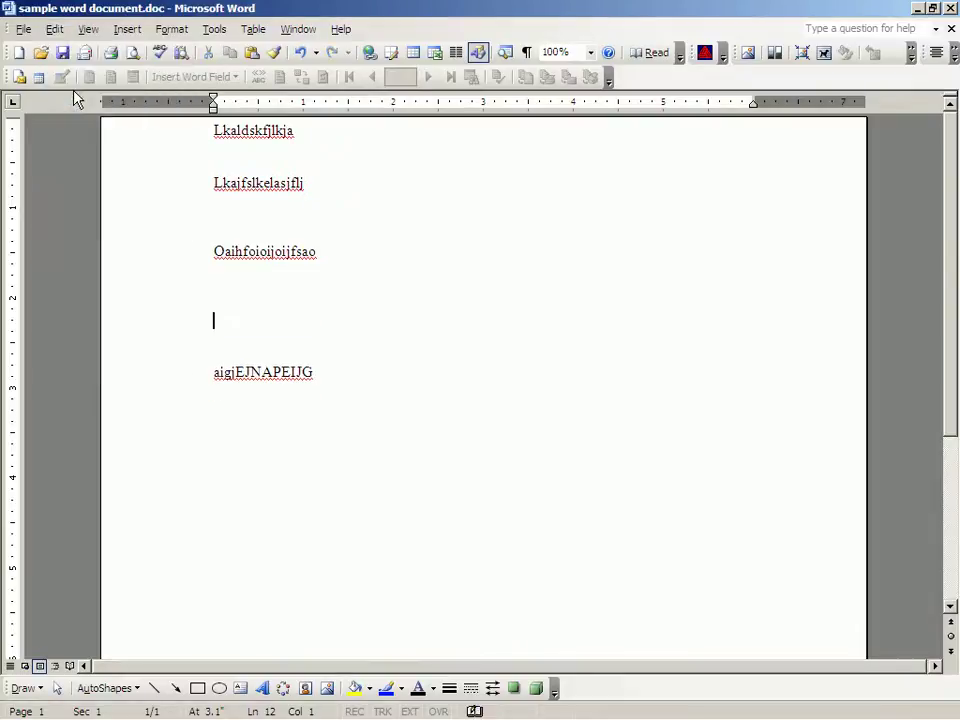
click(221, 446)
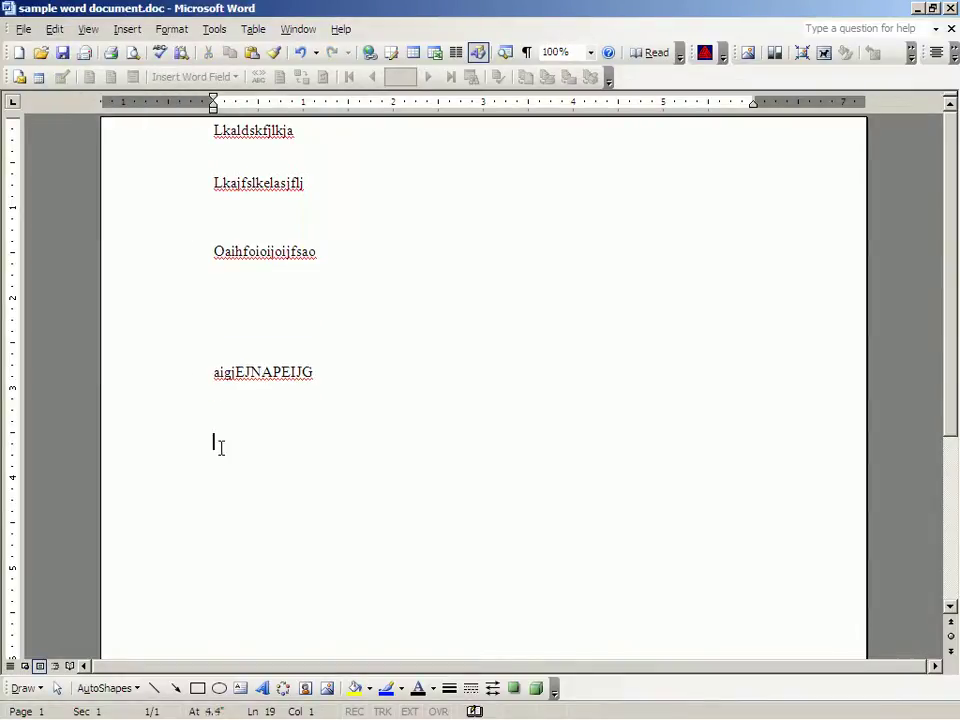
click(54, 30)
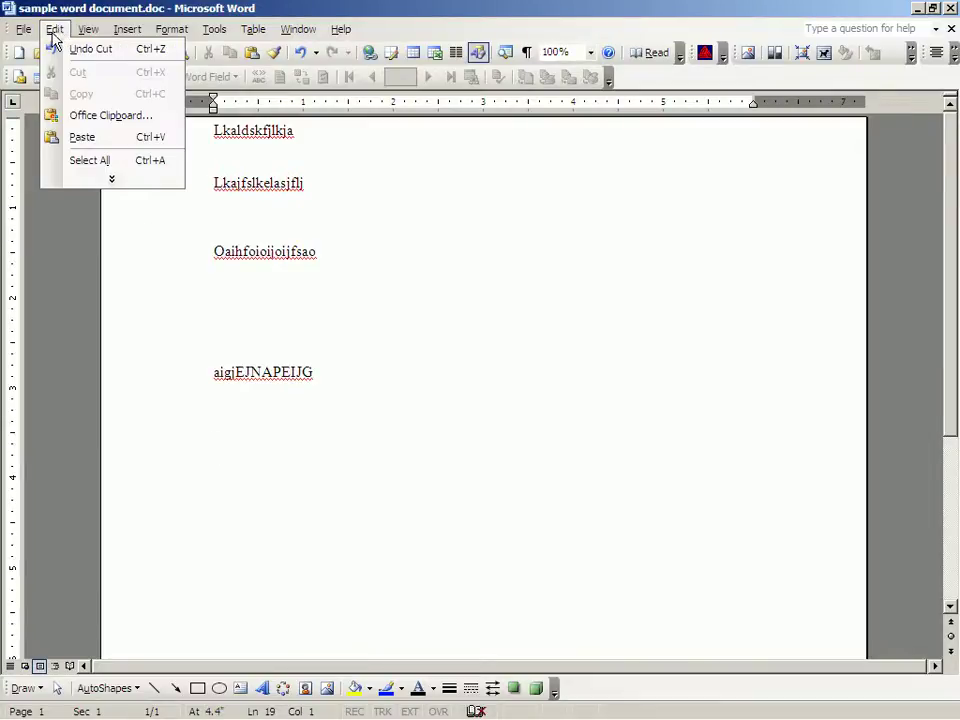
click(82, 137)
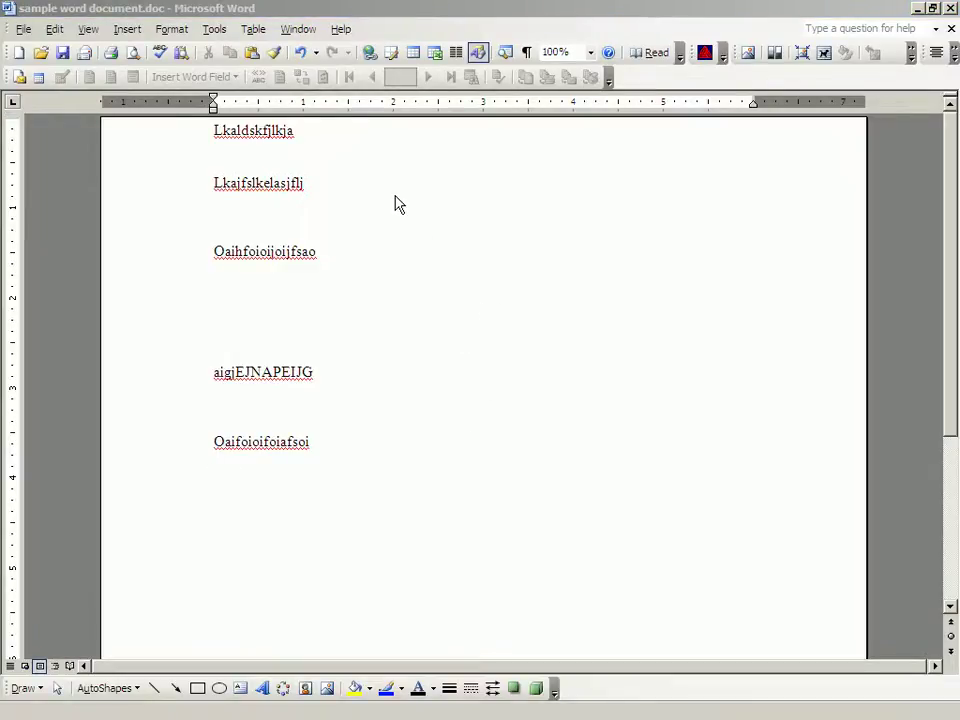
click(54, 30)
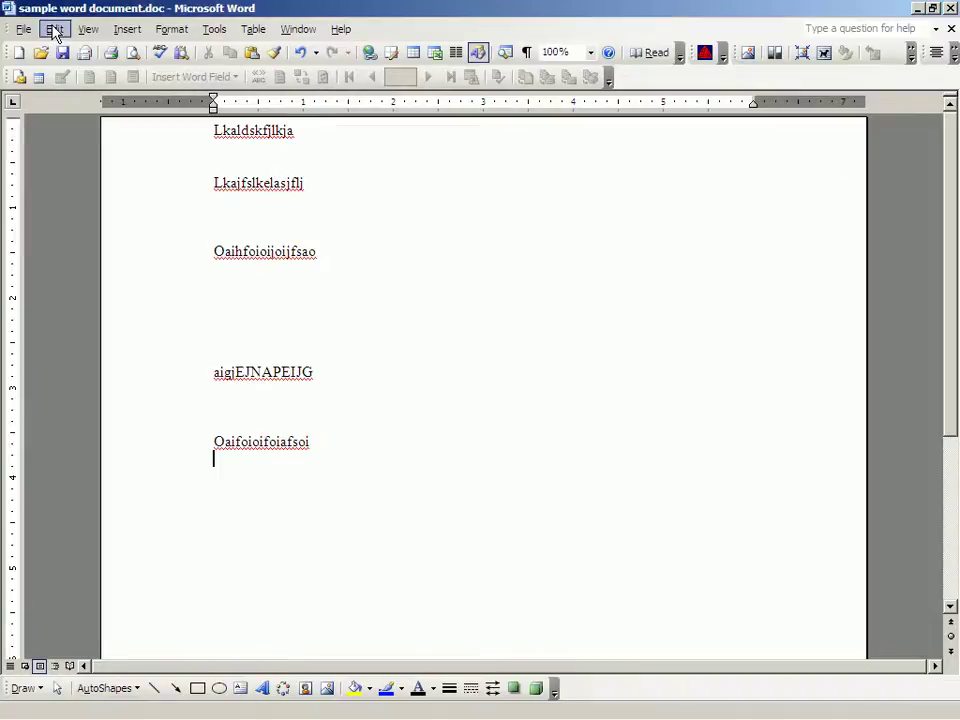
click(54, 31)
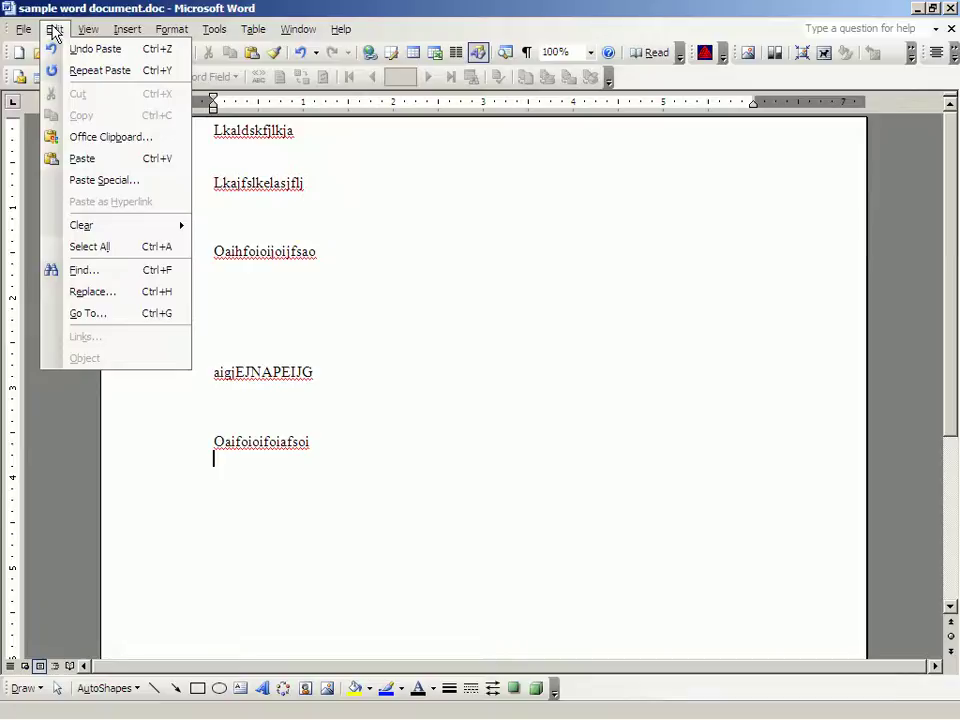
mouse_move(90, 30)
click(561, 300)
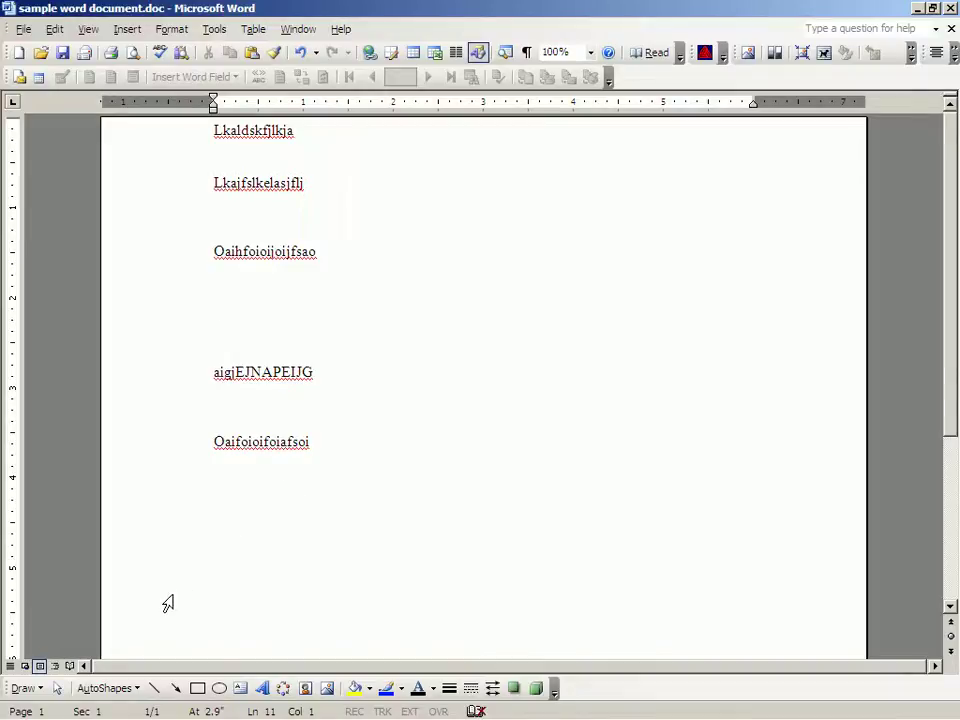
Switch to Windows Explorer and open the "August 2009 presentation at SCG" folder in Documents (Often Used), Teaching Packages
mouse_move(135, 712)
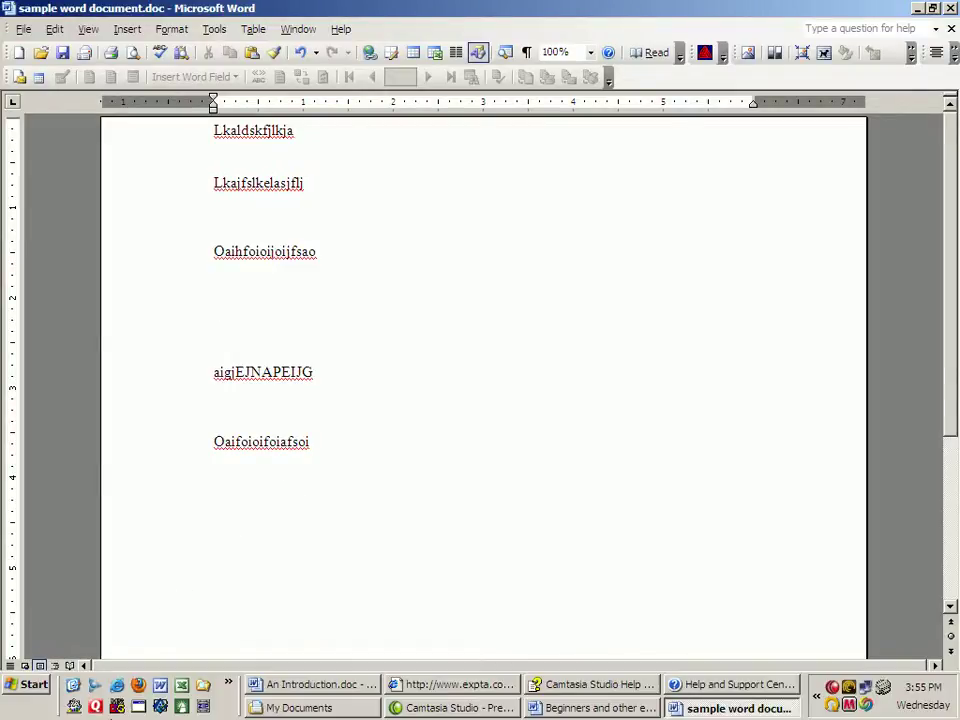
click(203, 688)
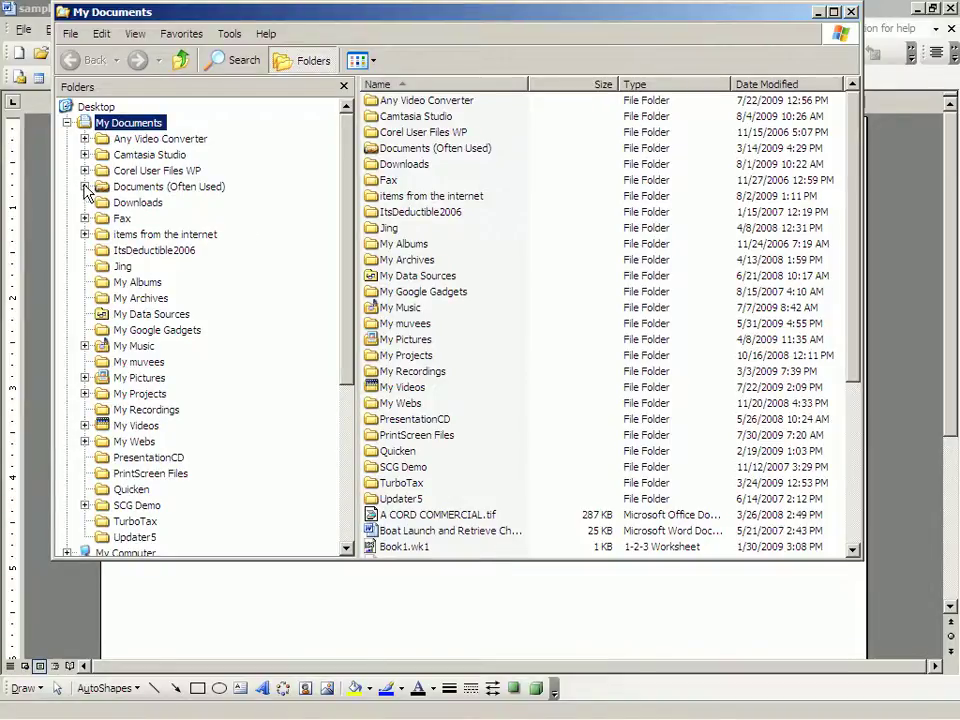
click(85, 187)
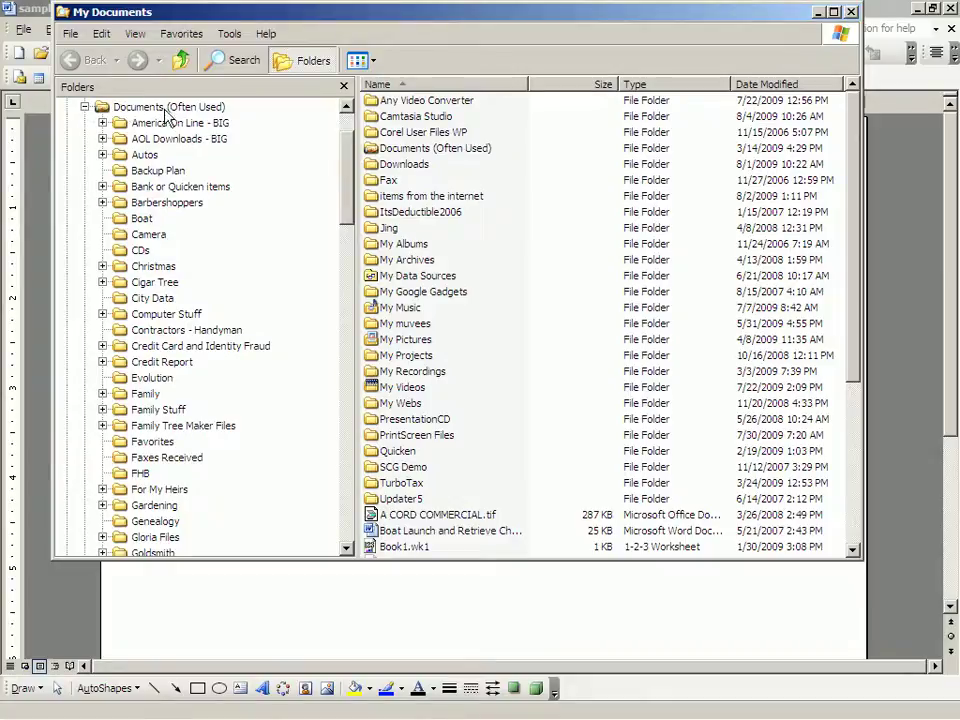
drag(350, 205, 352, 396)
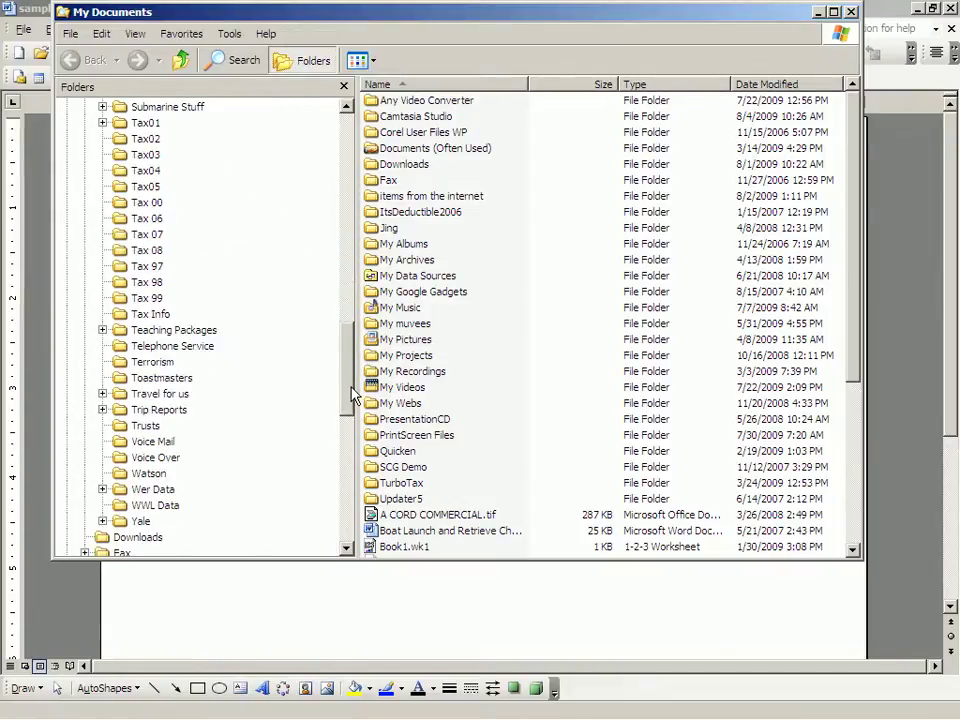
click(102, 330)
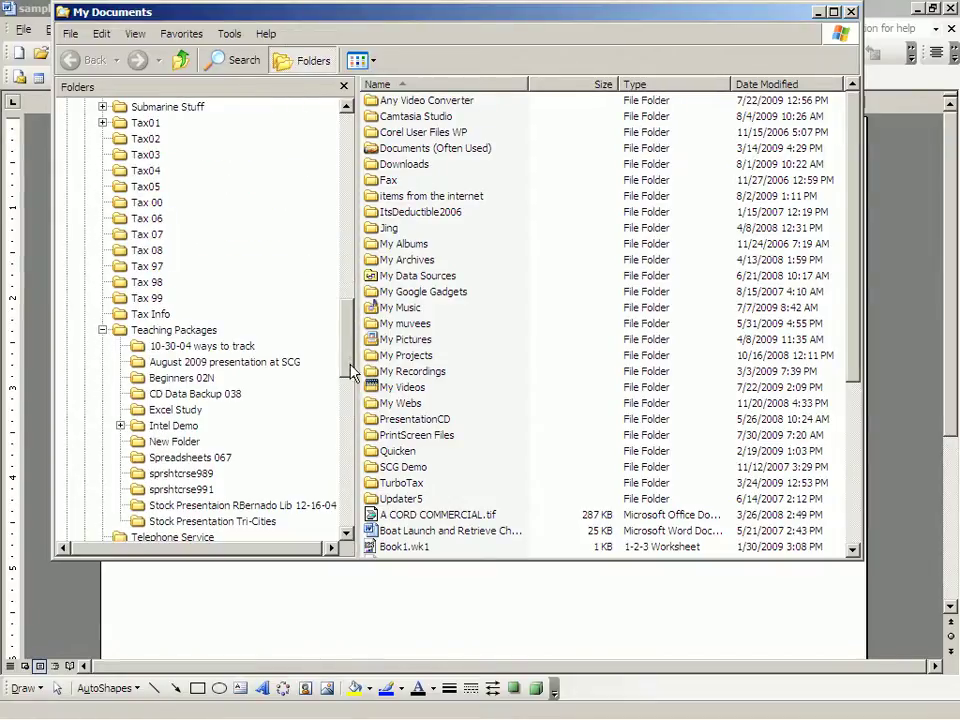
drag(349, 366, 350, 375)
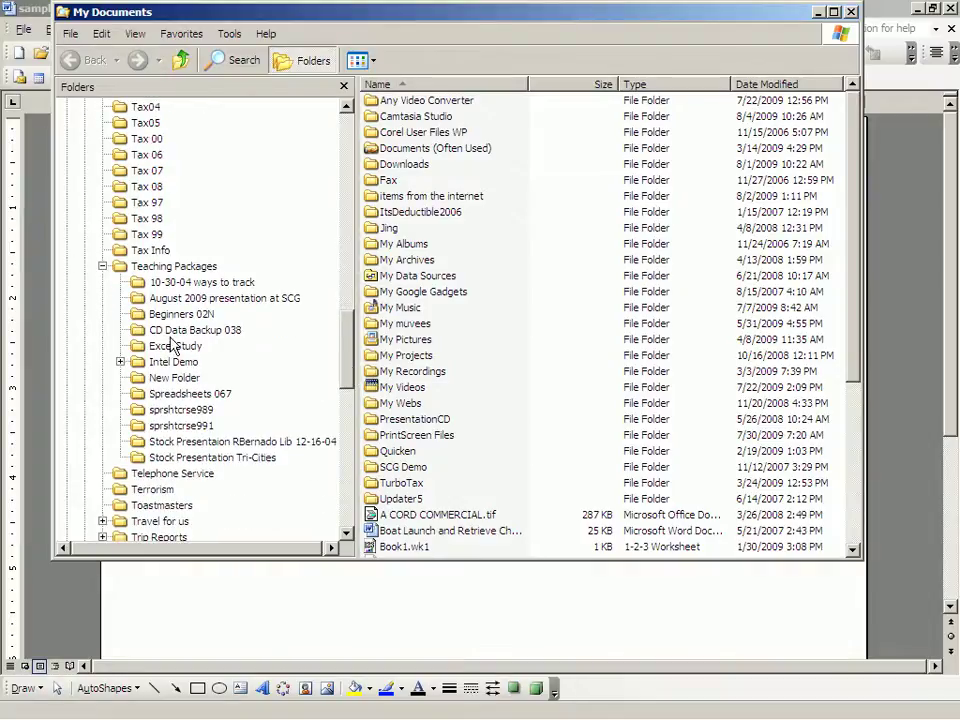
click(135, 298)
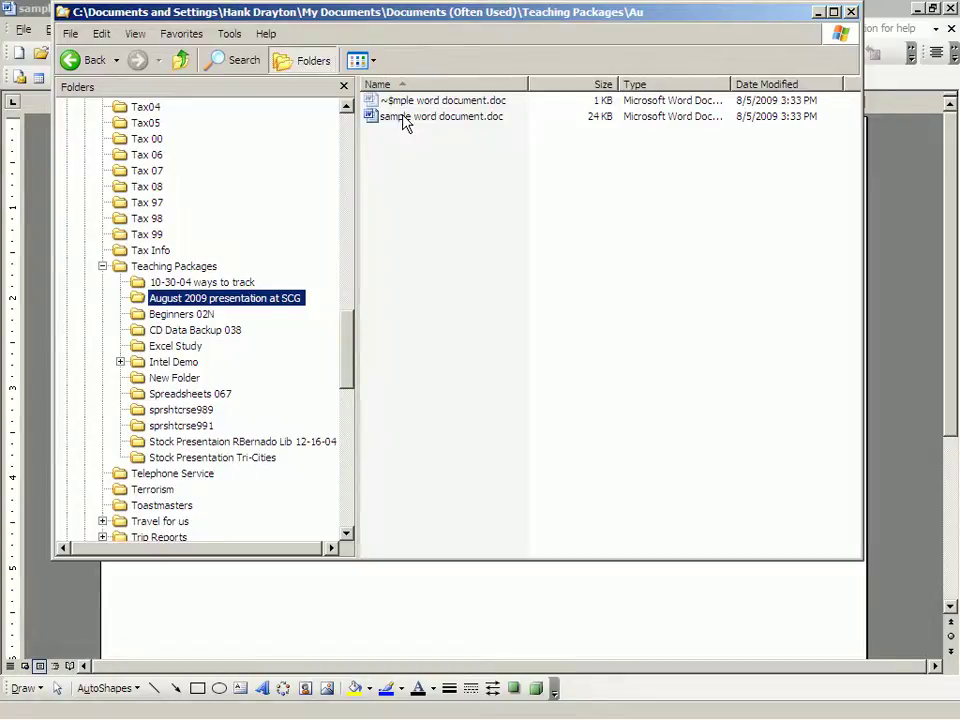
Copy the file "sample word document.doc" to the clipboard
click(404, 118)
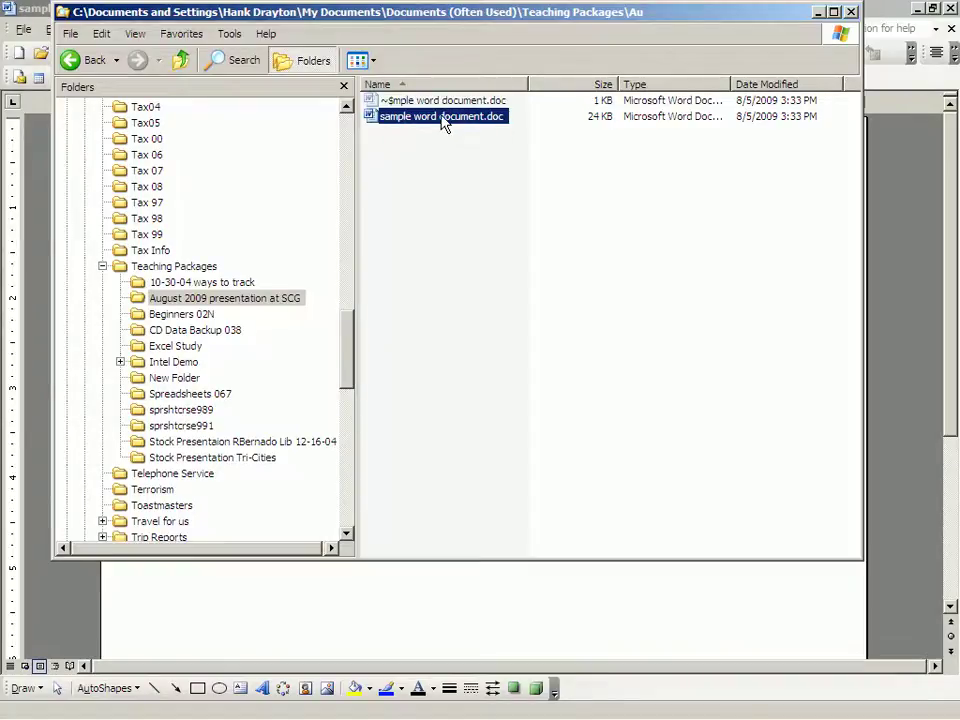
click(102, 35)
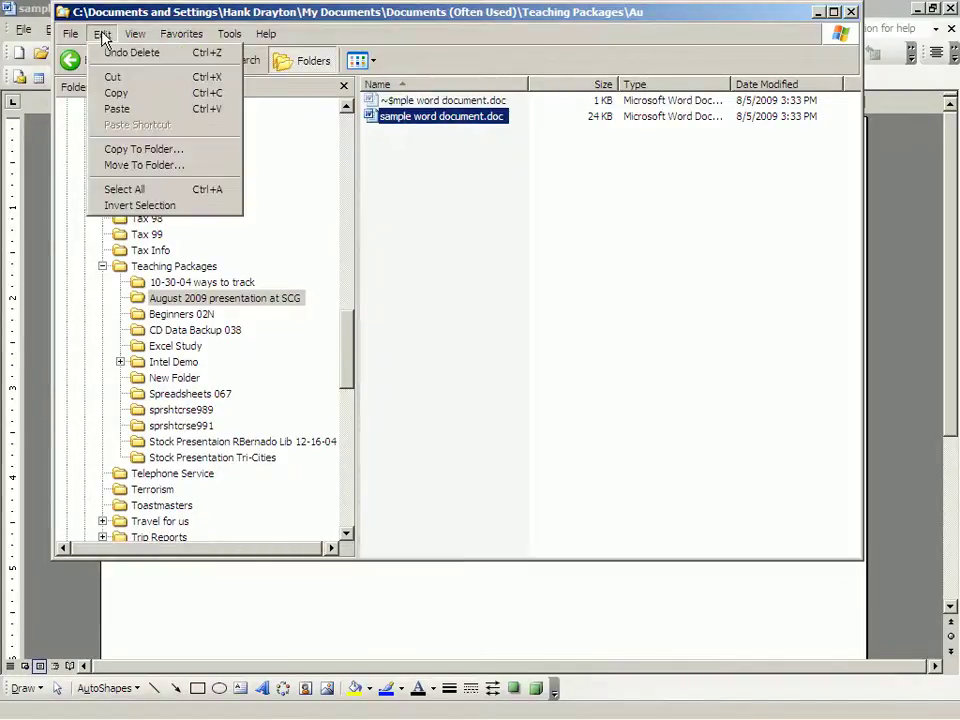
click(114, 94)
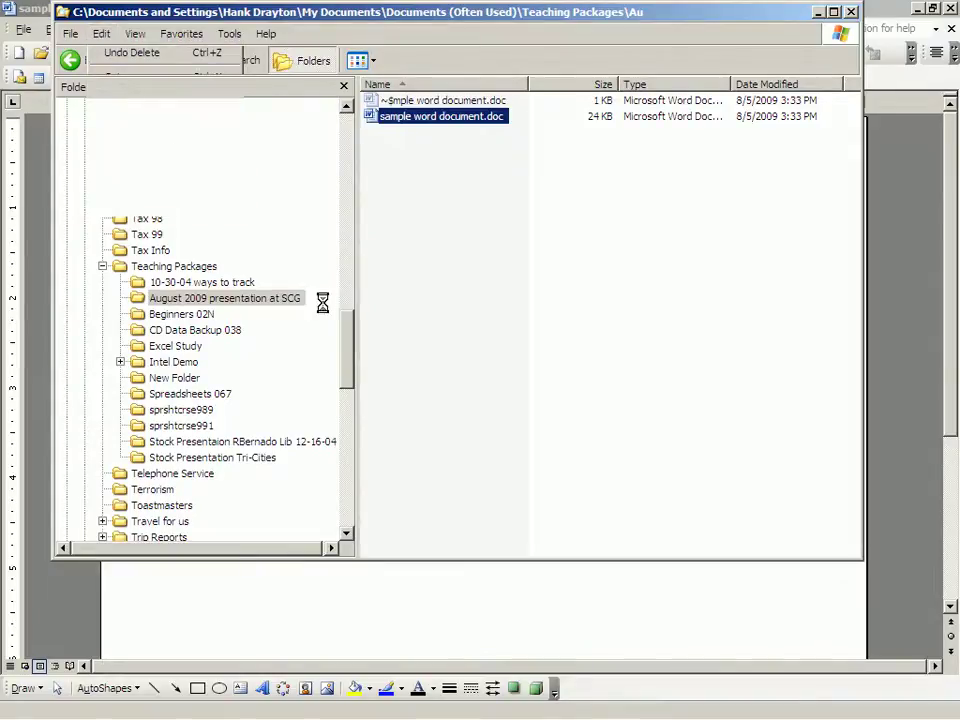
Open the "Basics" folder inside Camtasia Studio under My Documents as the destination for the copied file
drag(353, 343, 353, 143)
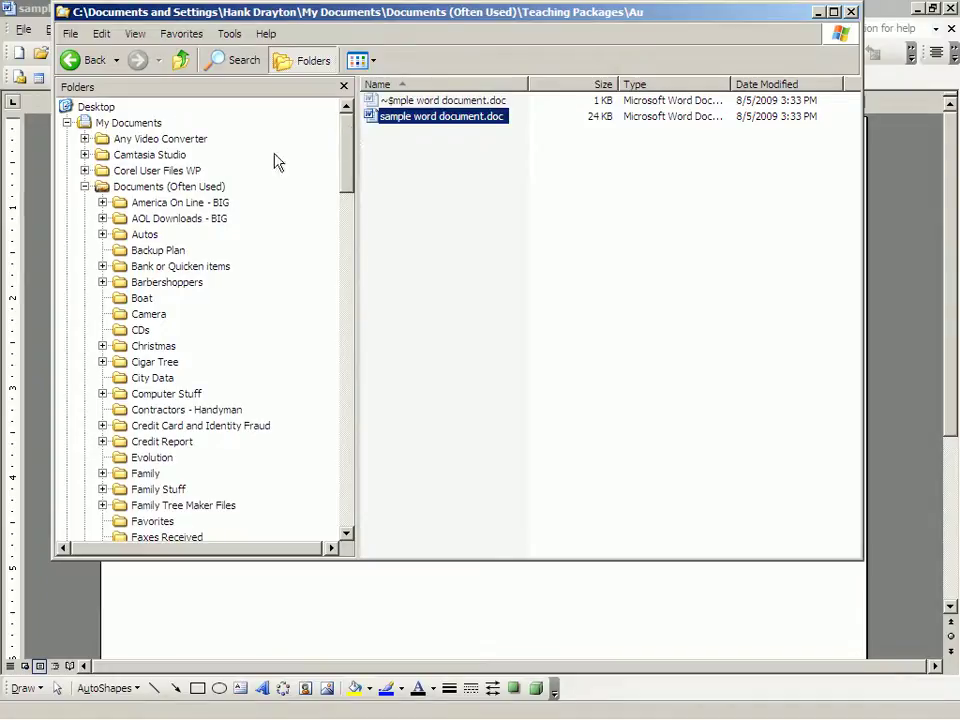
click(85, 155)
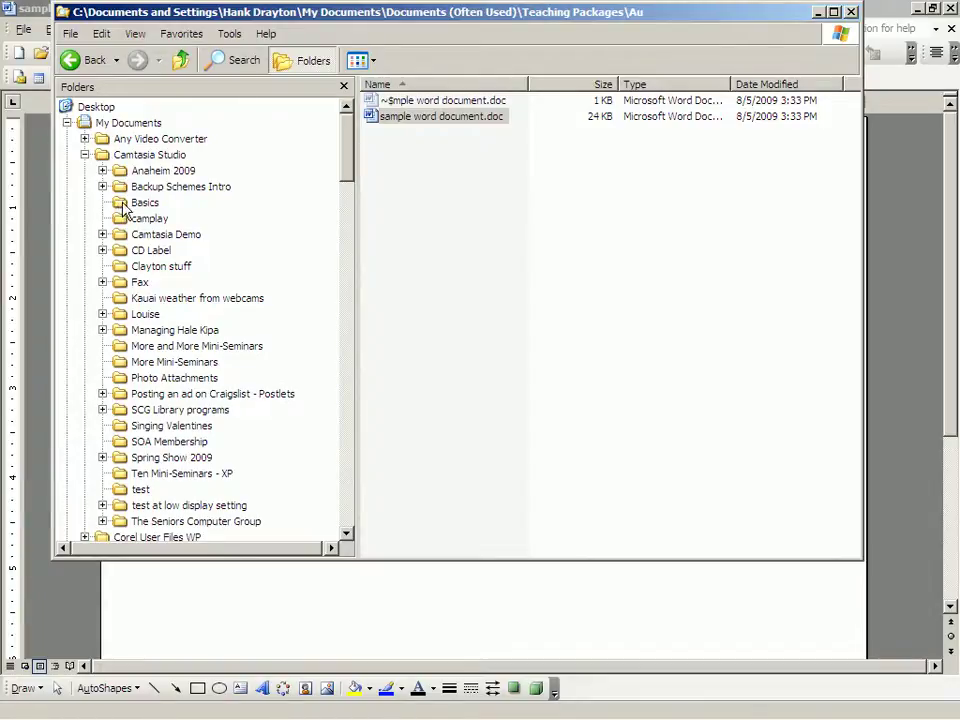
click(124, 206)
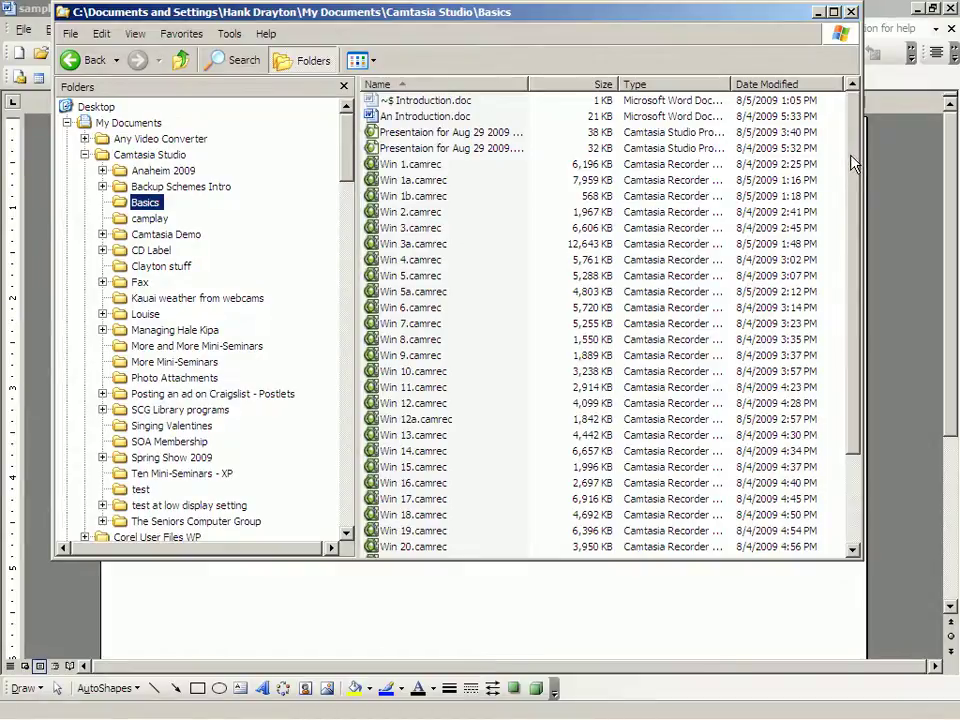
drag(851, 163, 846, 221)
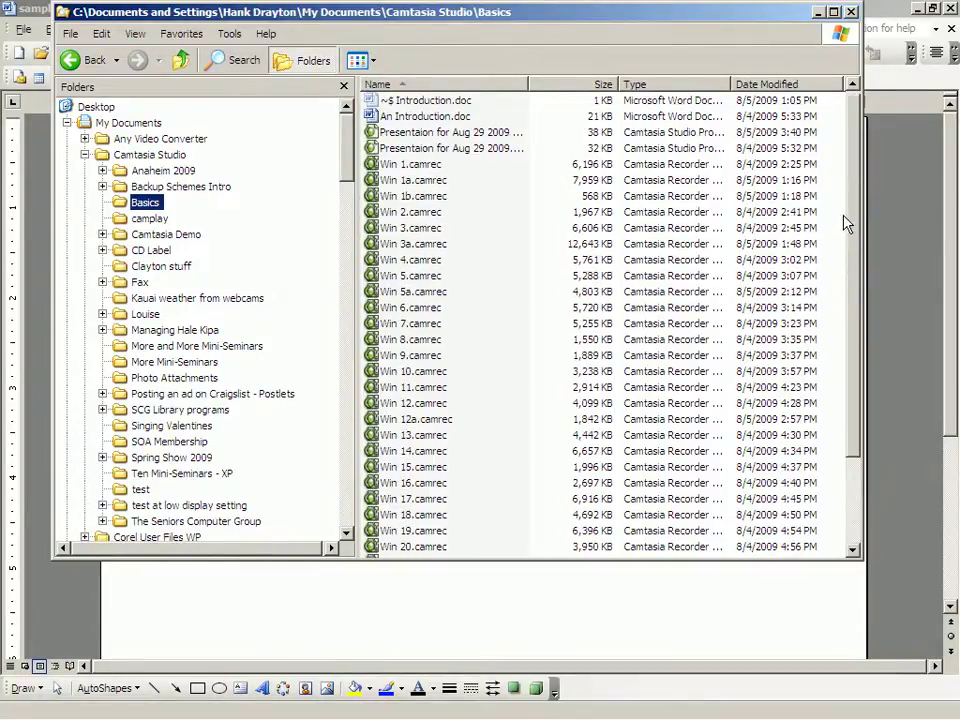
right_click(140, 207)
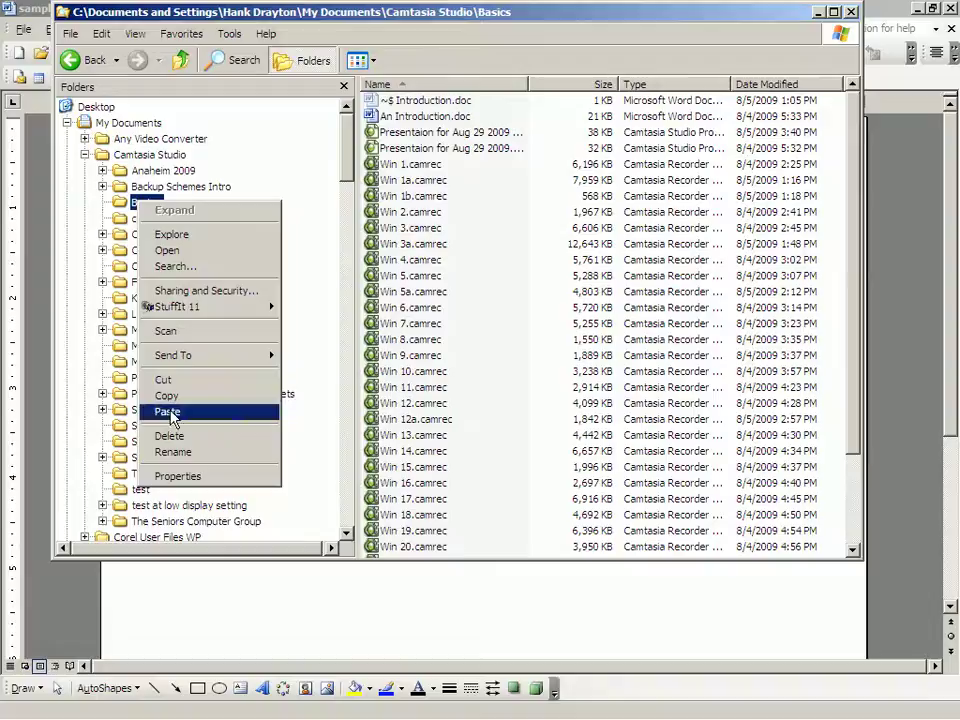
click(140, 203)
click(143, 204)
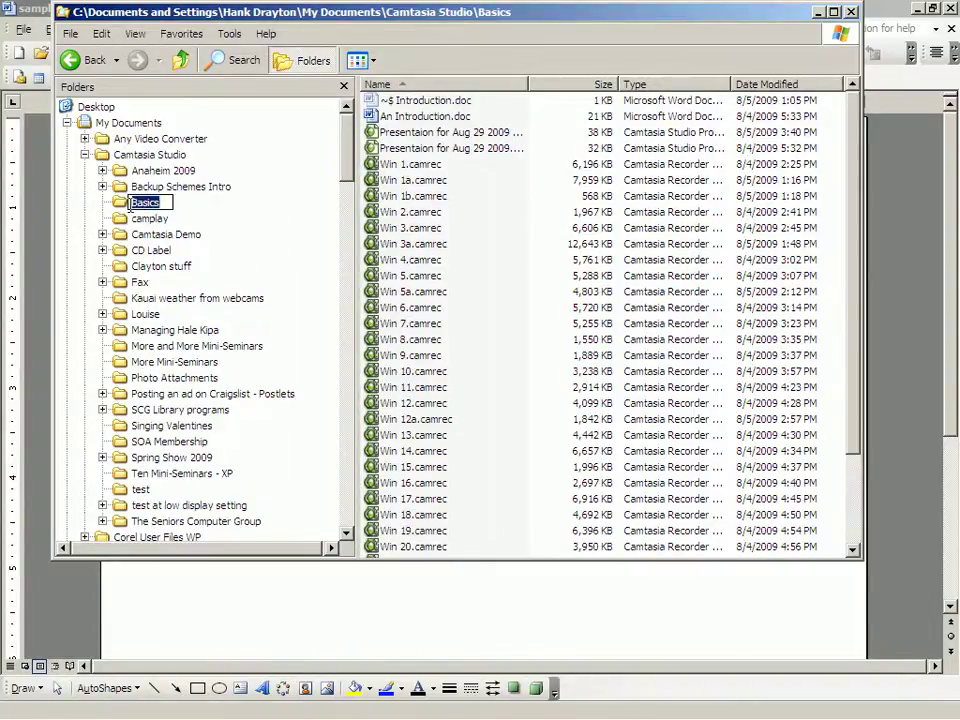
key(Return)
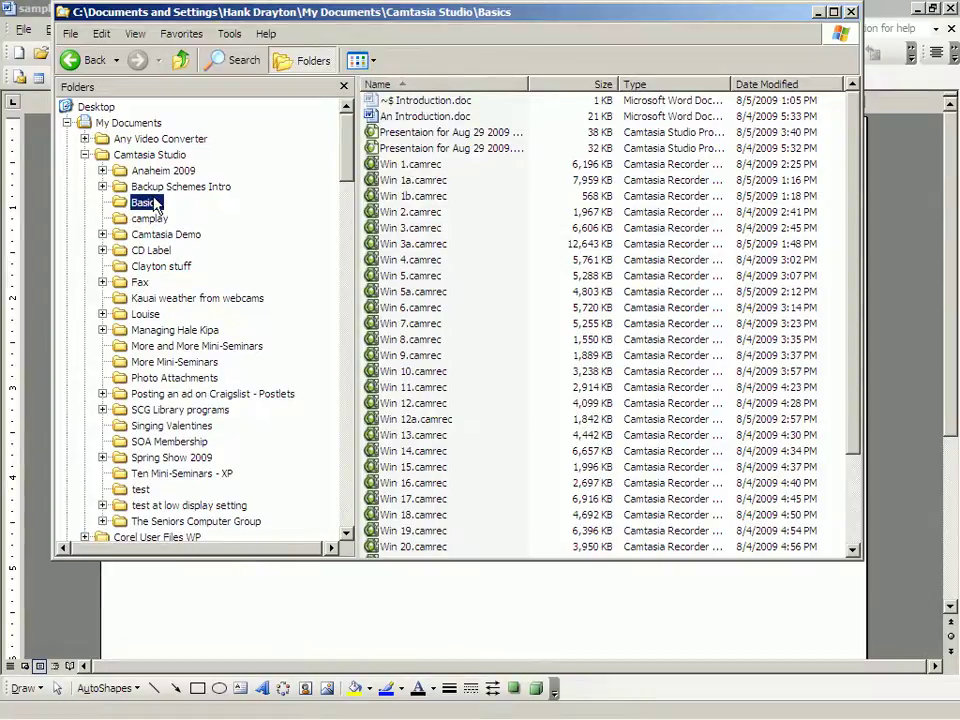
right_click(155, 202)
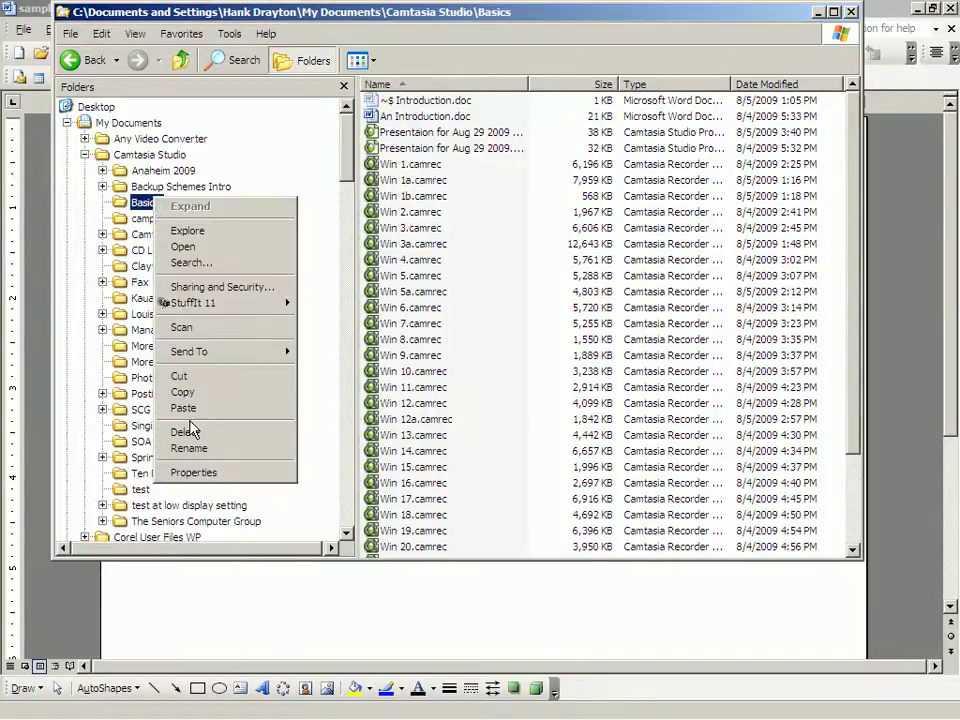
Paste the copied file "sample word document.doc" into the "Basics" folder
click(143, 205)
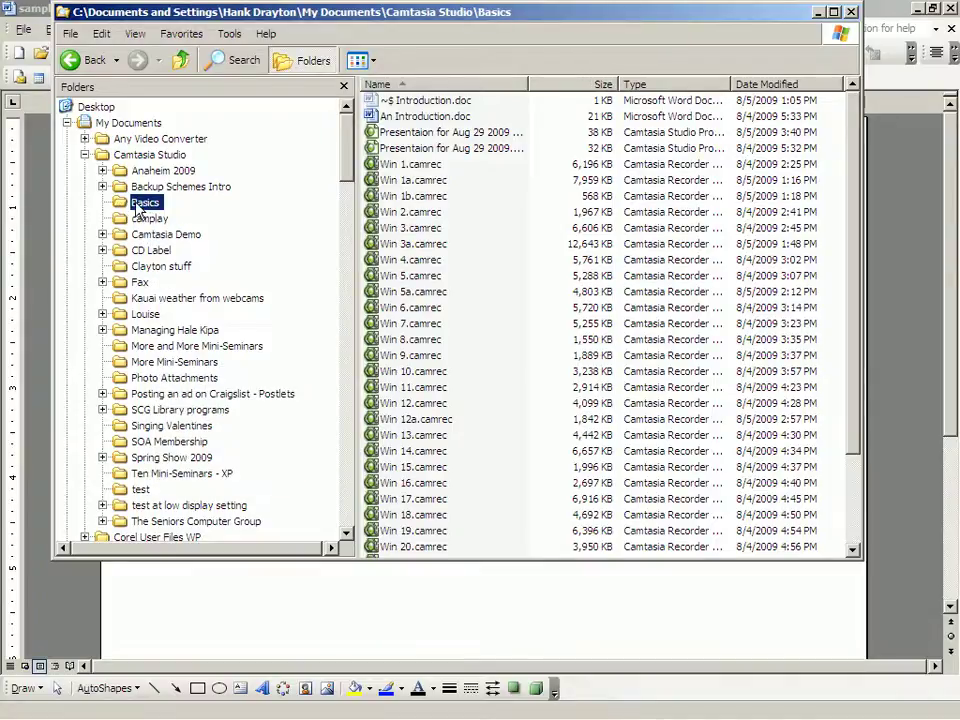
click(102, 34)
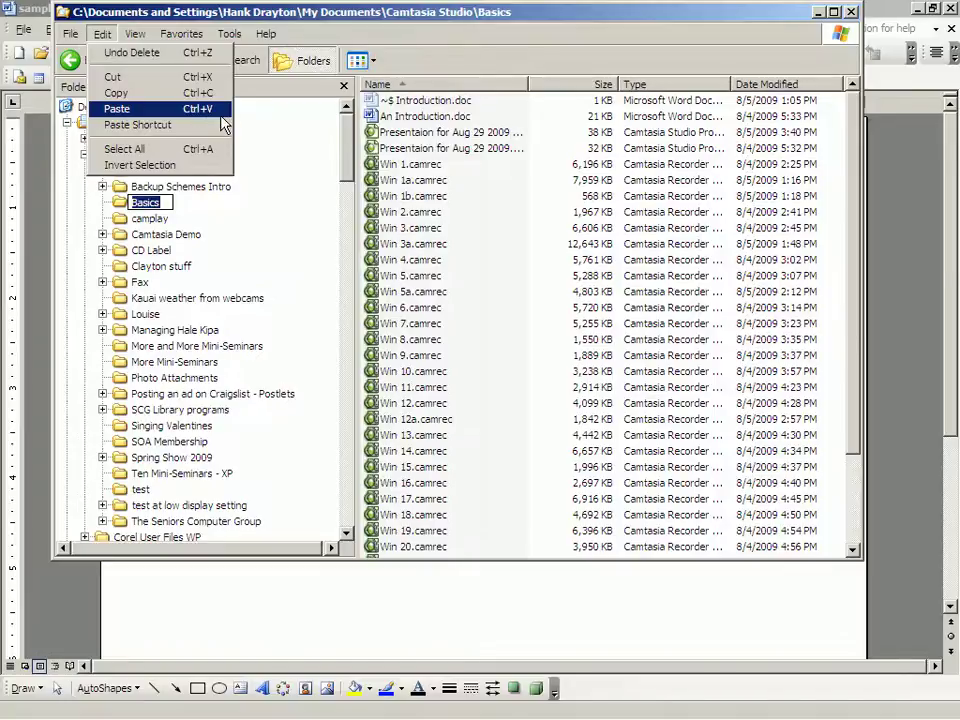
click(115, 109)
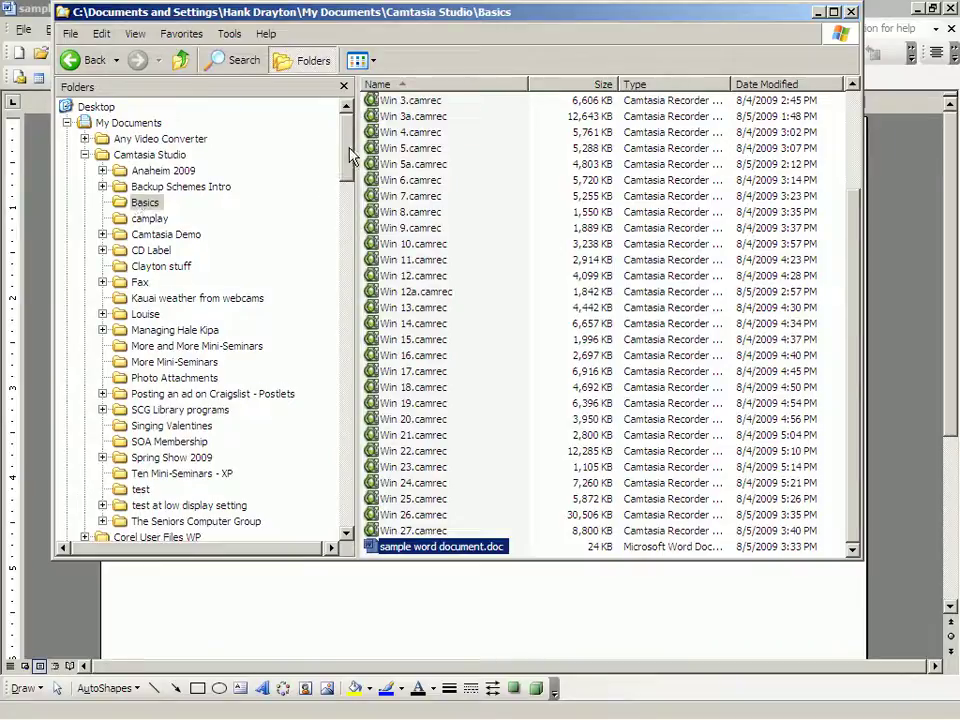
Return to the "August 2009 presentation at SCG" folder in Teaching Packages to check for the original file, and close the Explorer window
drag(352, 155, 345, 393)
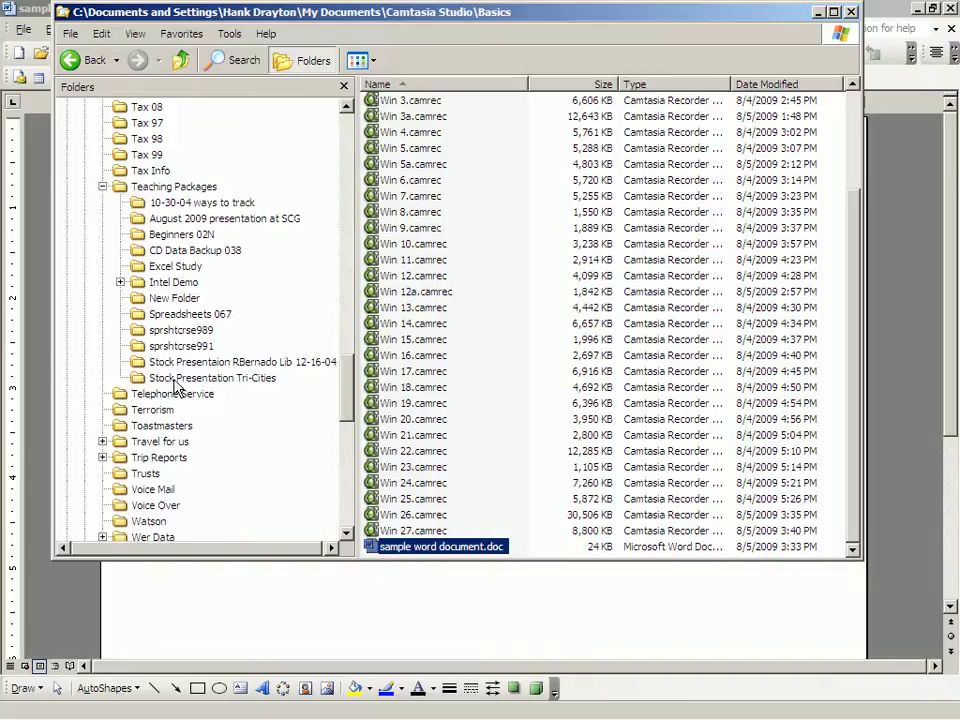
click(160, 220)
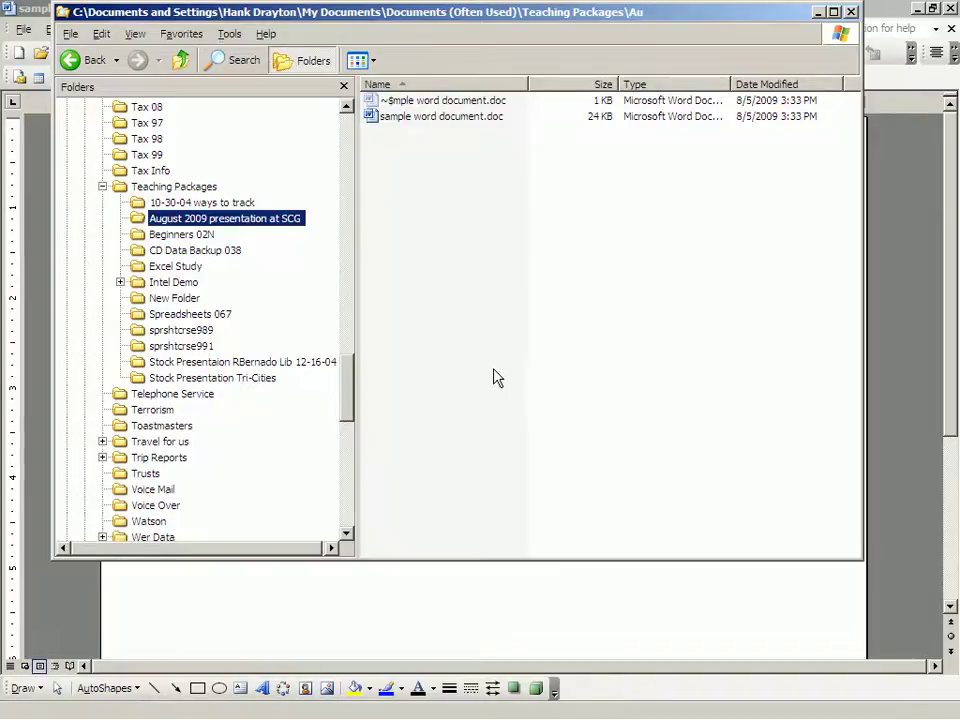
key(alt+F4)
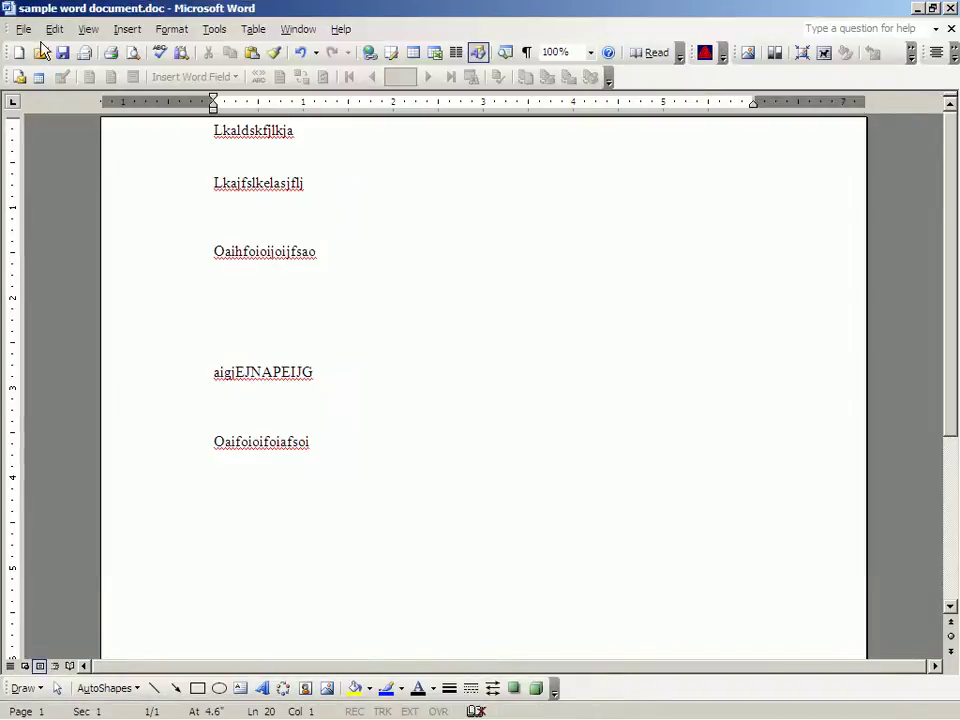